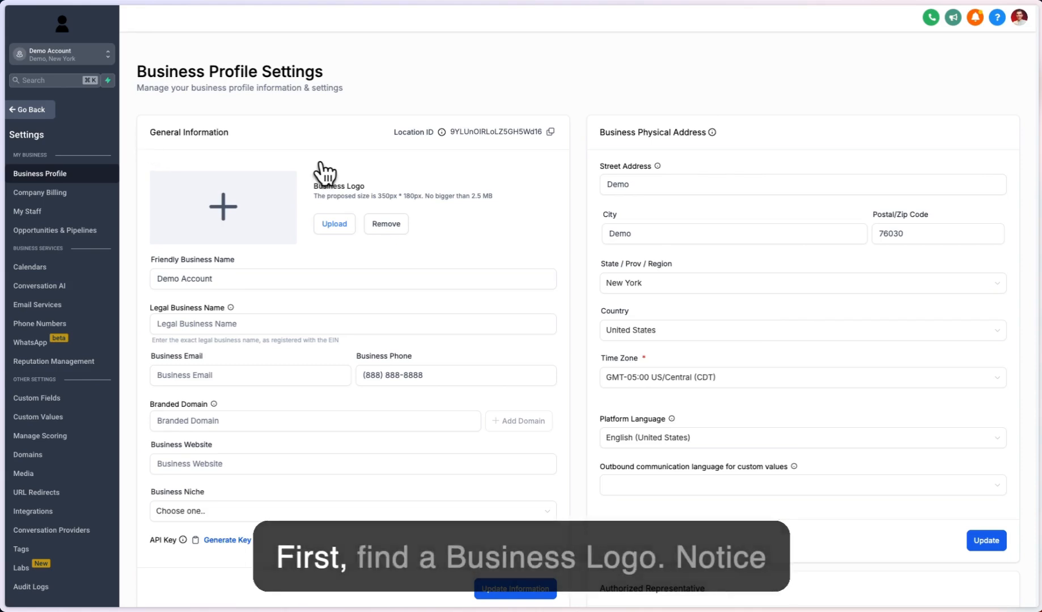
Review the business logo size requirements and the friendly business name in the general information
triple_click(340, 186)
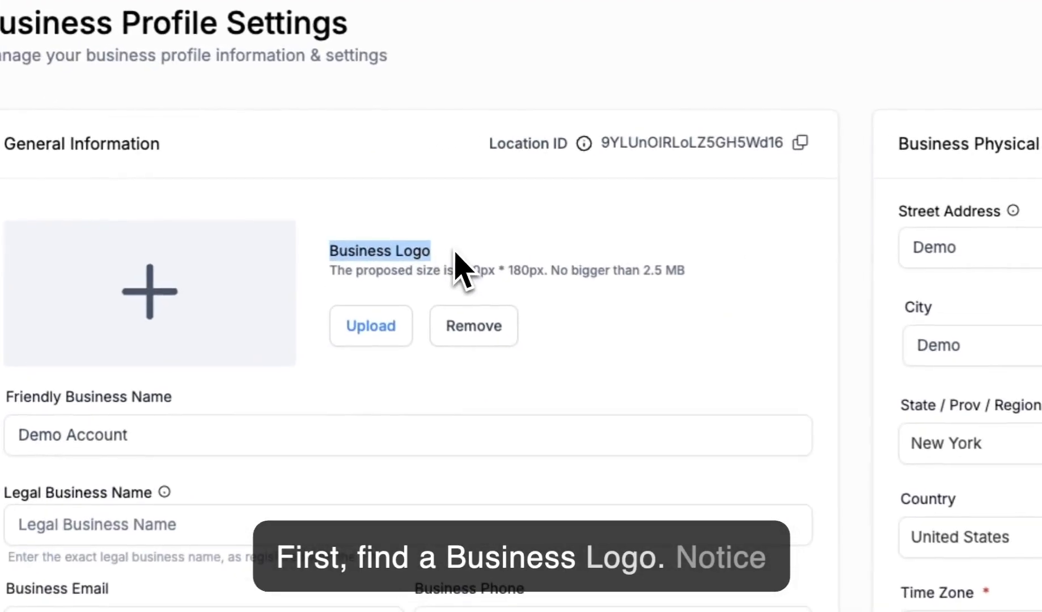
drag(330, 271, 718, 277)
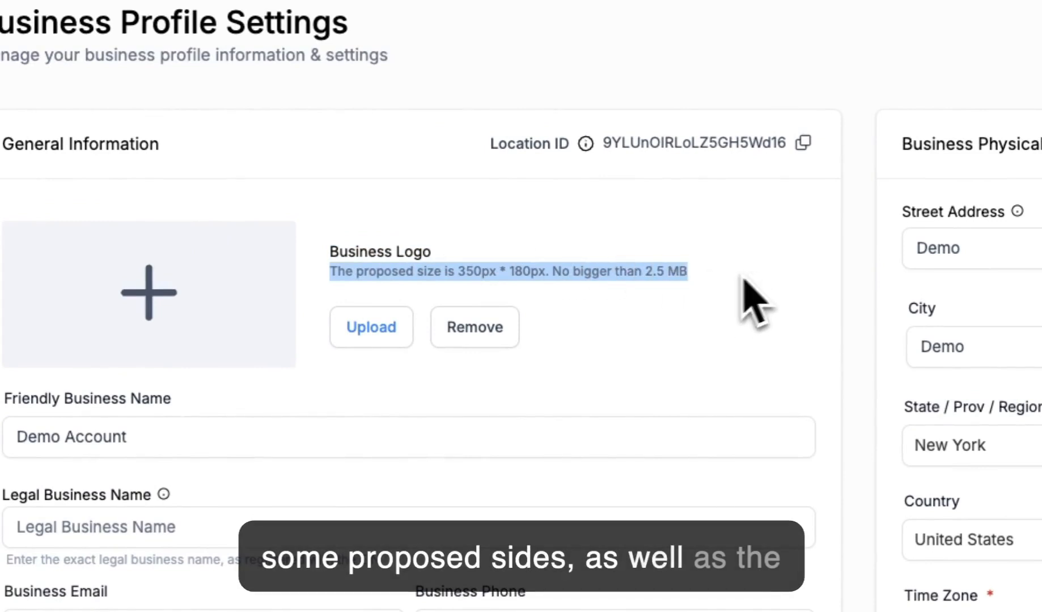
click(317, 326)
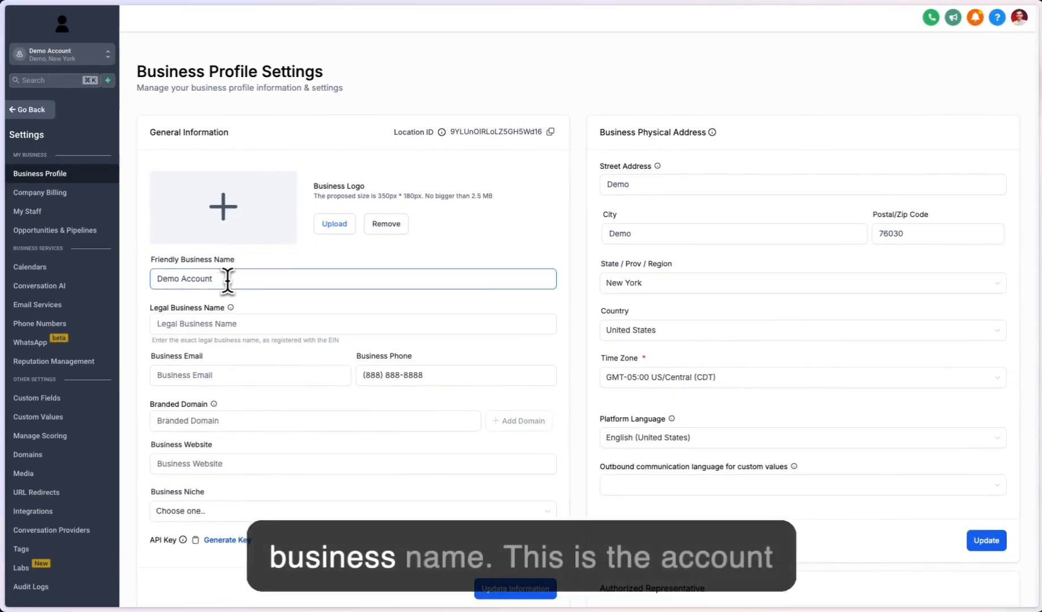
triple_click(226, 279)
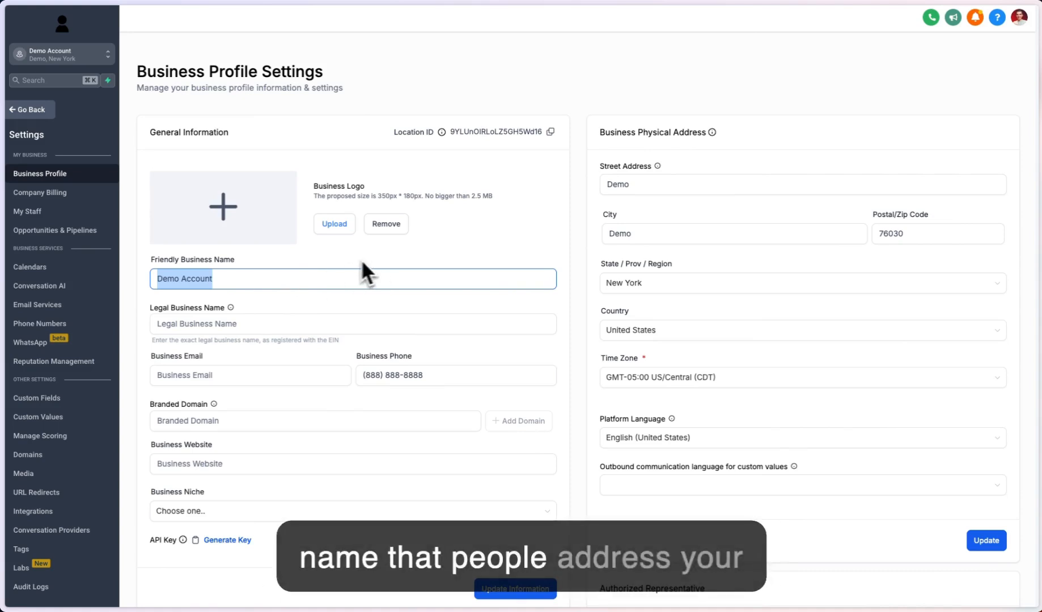
click(145, 293)
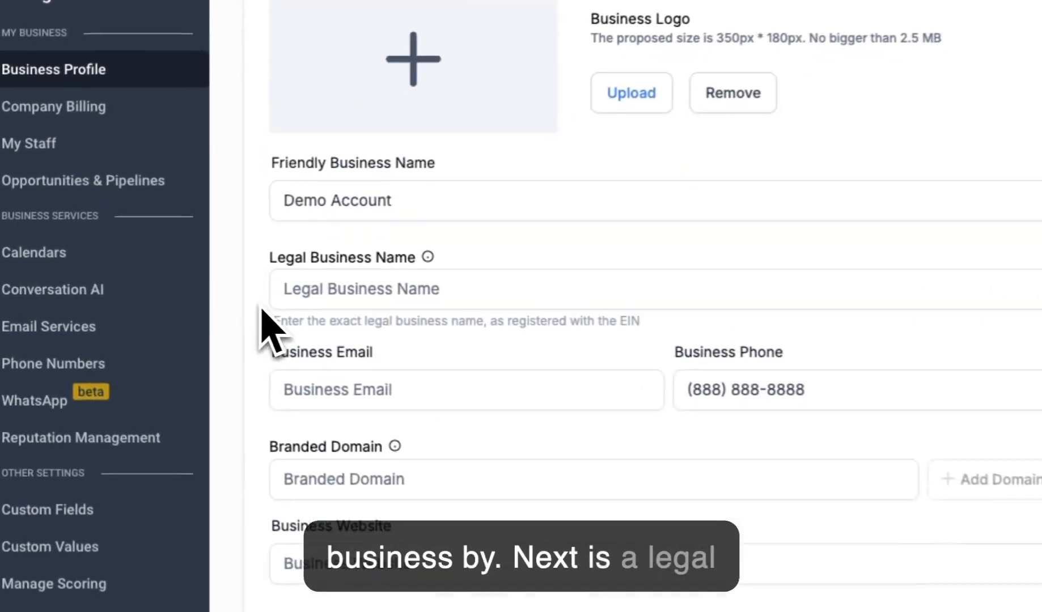
Review the legal business name field with its EIN registration note and the business email field
click(291, 282)
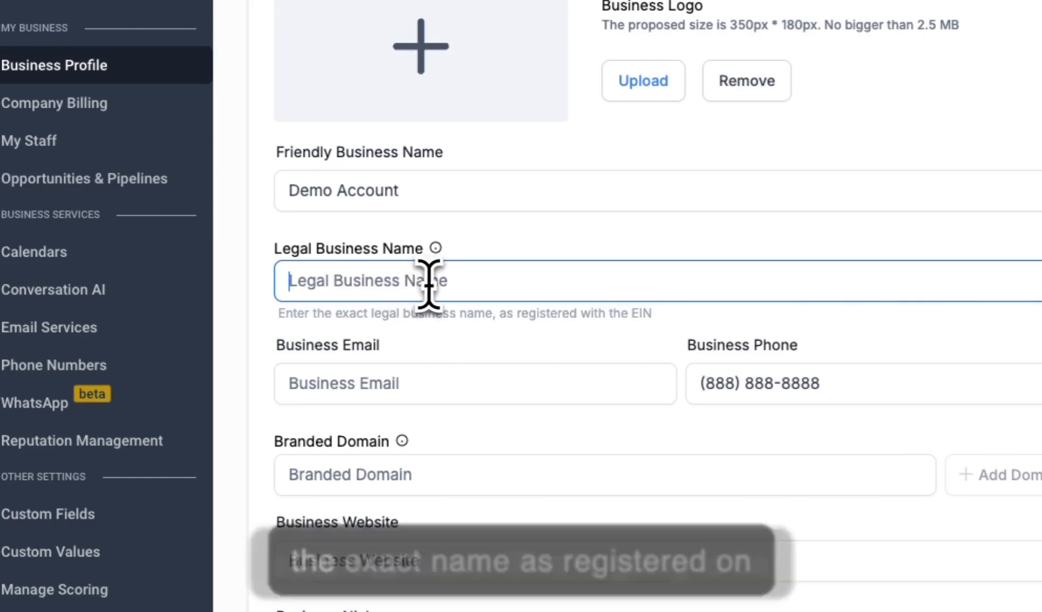
drag(492, 315, 662, 340)
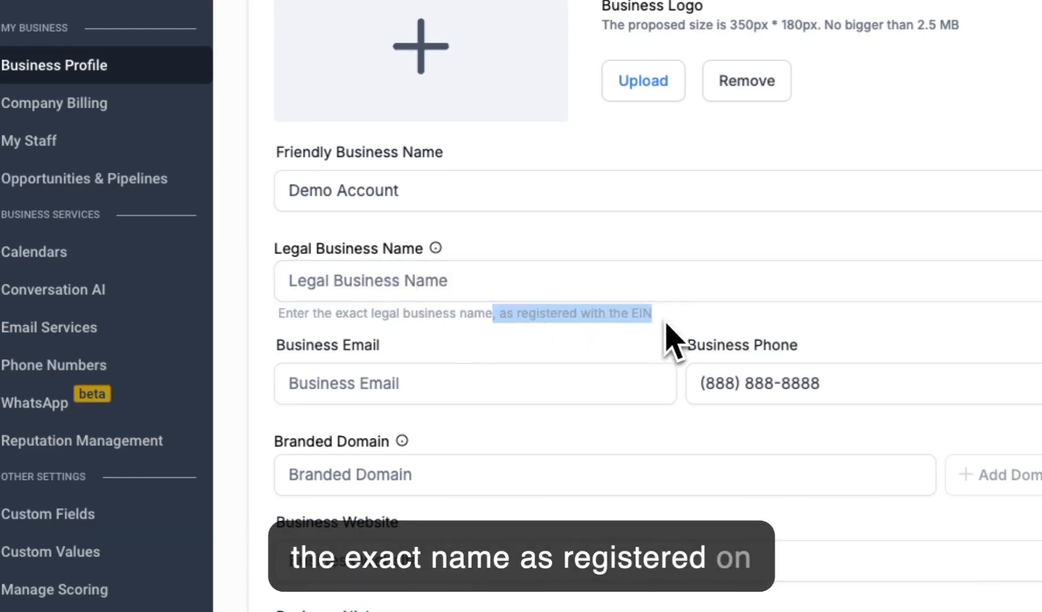
click(668, 326)
scroll(264, 342, down, 3)
click(282, 297)
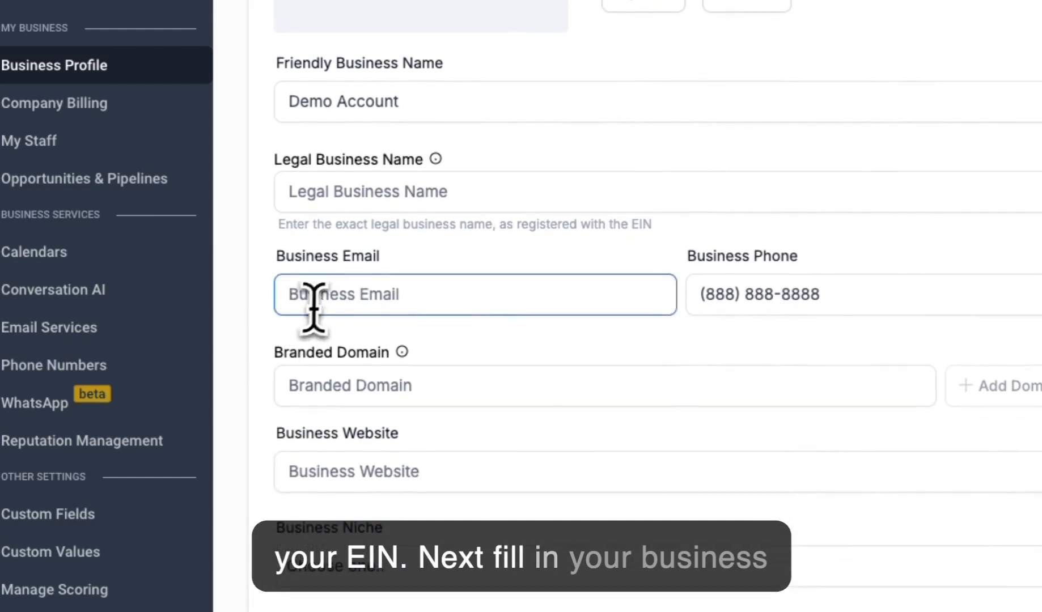
Review the business phone, branded domain and business website fields in the general information
click(817, 296)
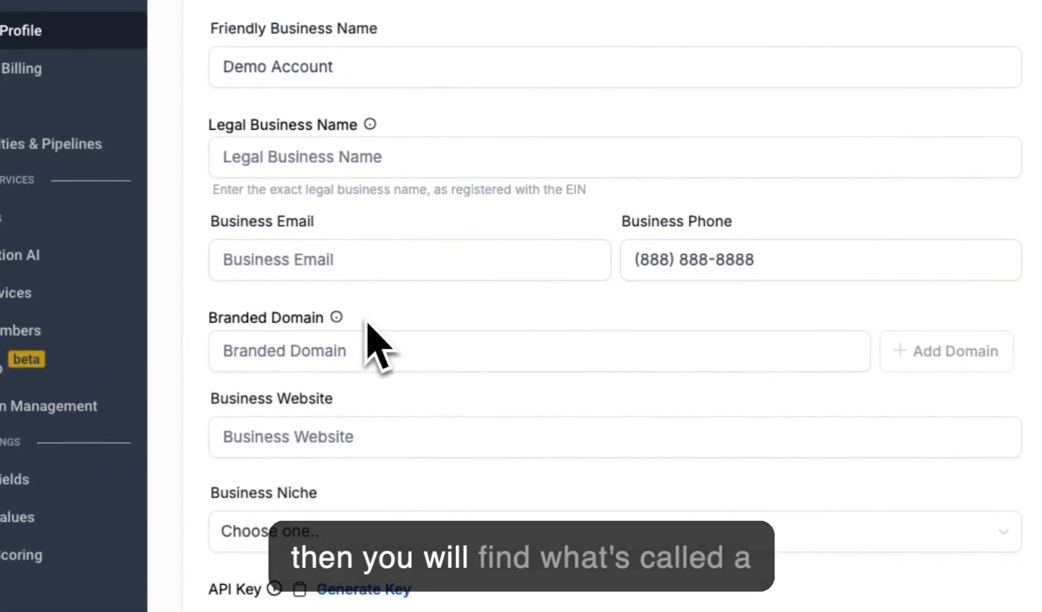
click(288, 348)
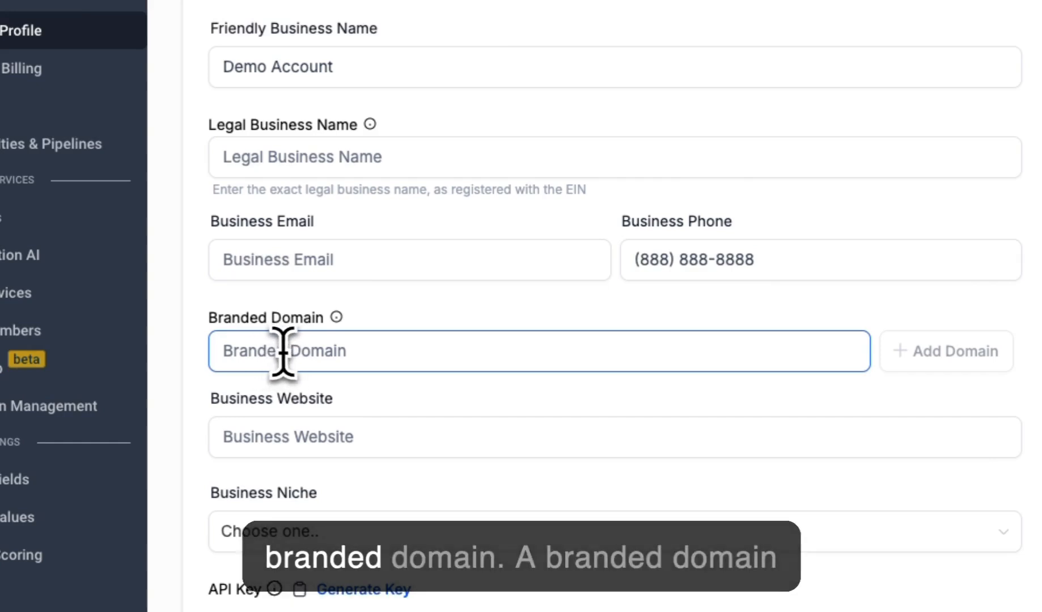
click(368, 321)
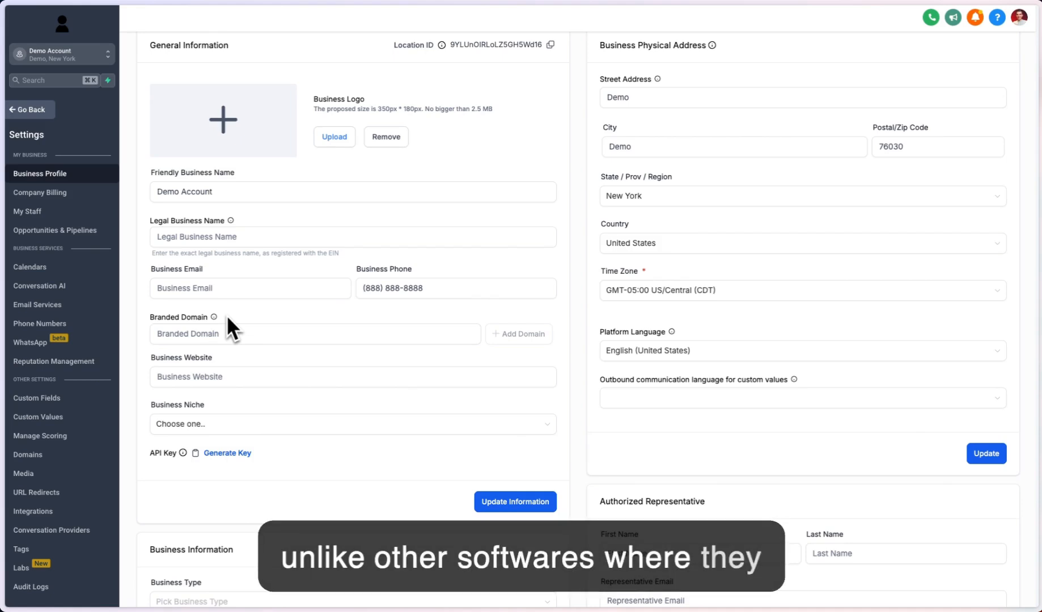
scroll(227, 315, down, 1)
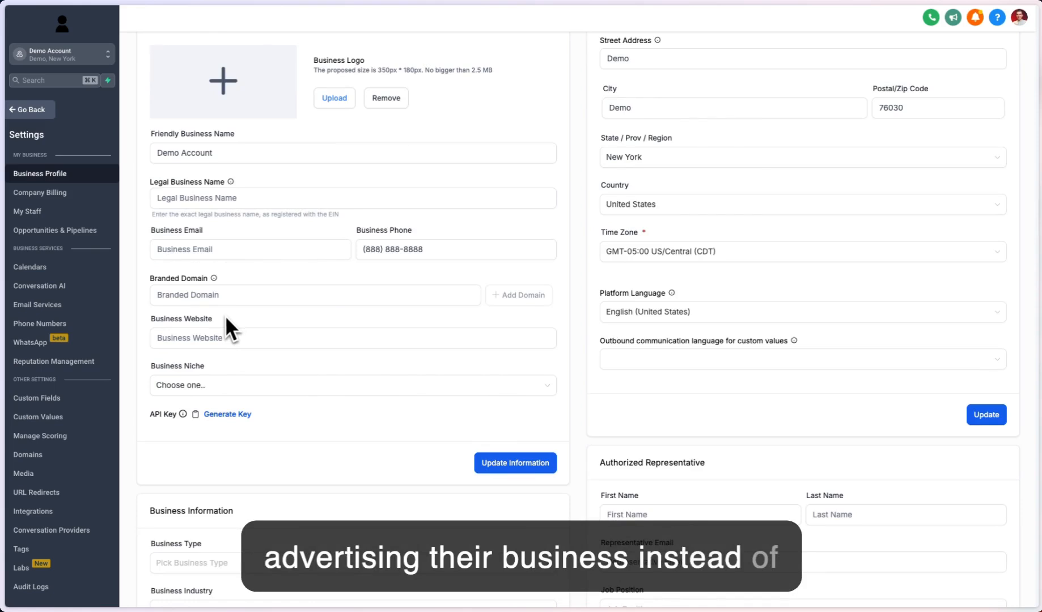
click(180, 337)
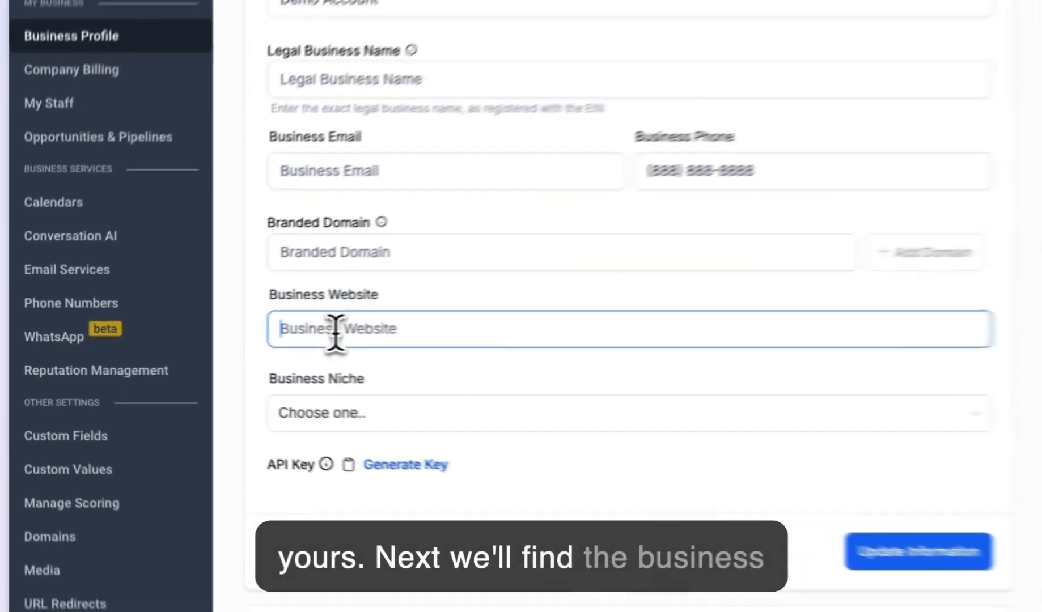
click(456, 290)
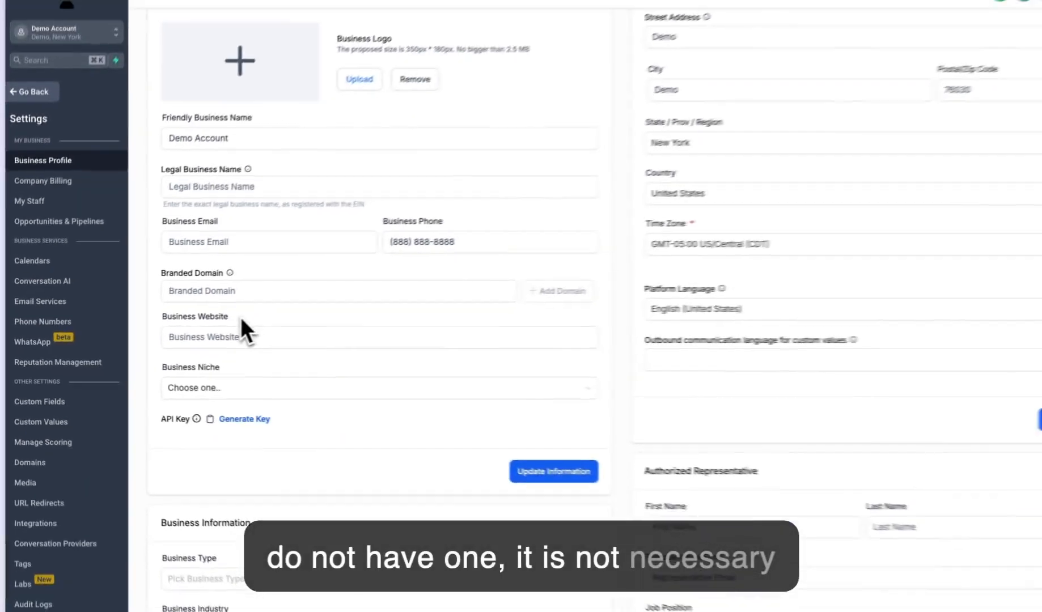
scroll(212, 357, down, 1)
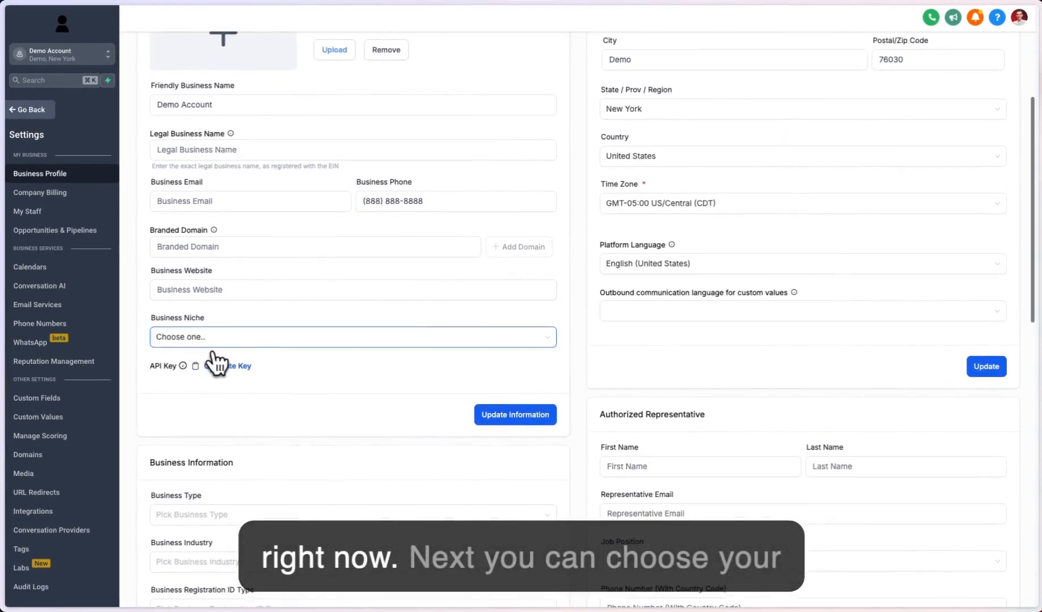
Check the available business niche options without choosing one and save the general information
click(216, 334)
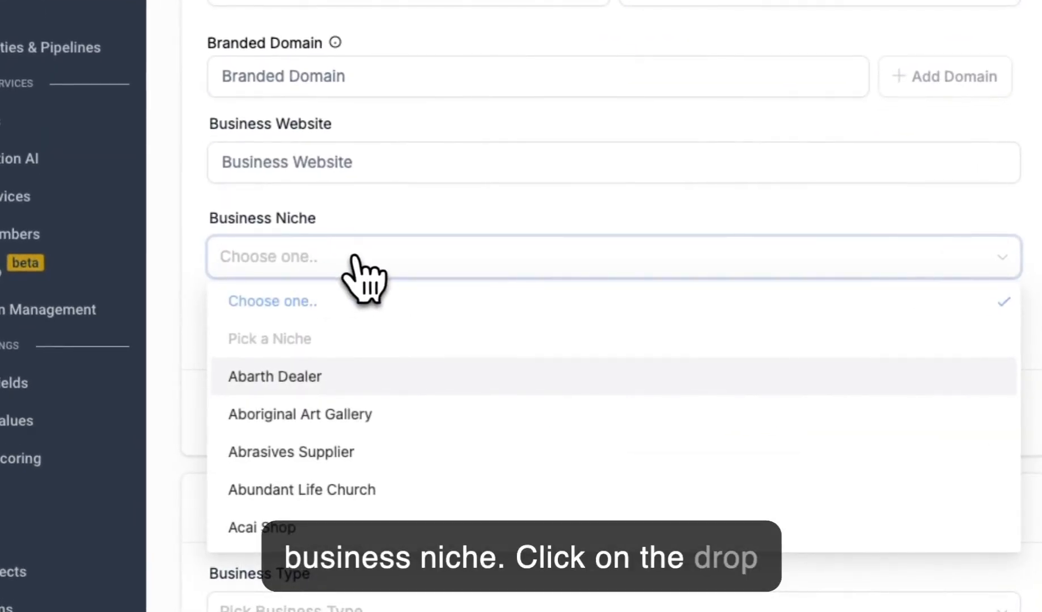
click(344, 228)
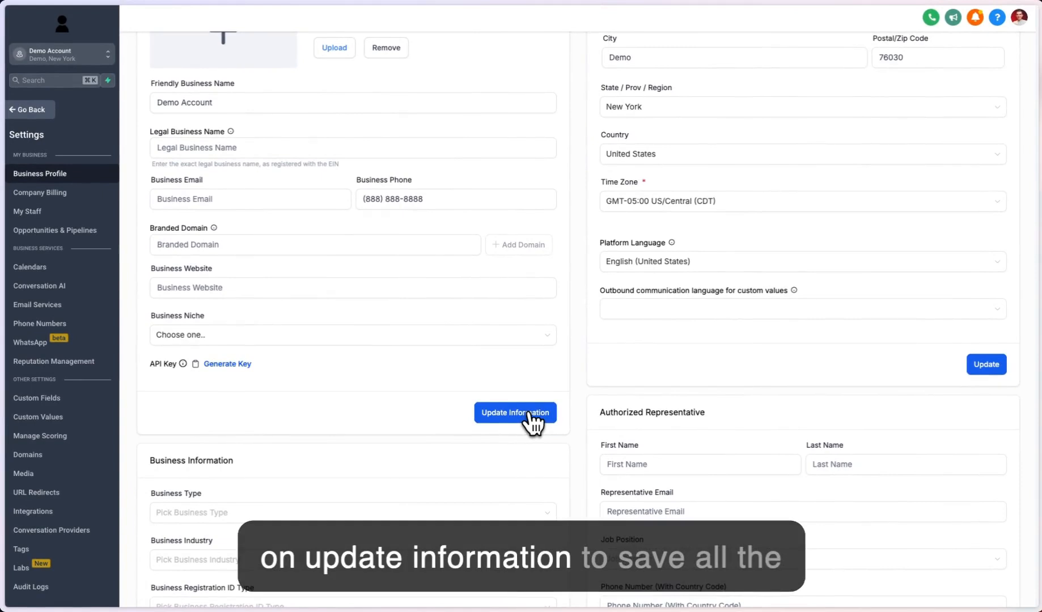
click(531, 414)
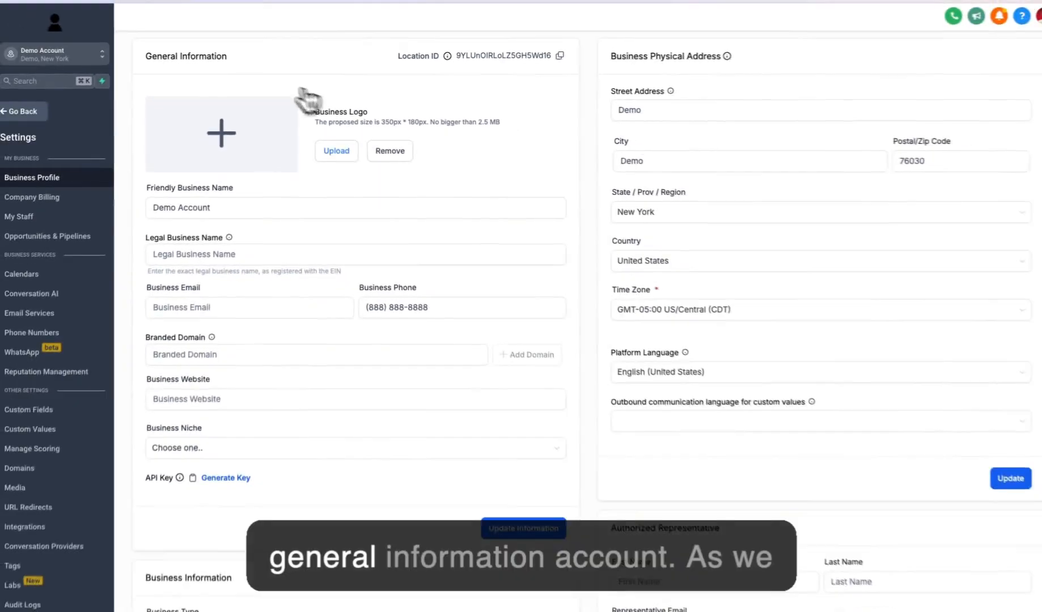
Look through the available business types and business industries in the business information without choosing any
scroll(358, 385, down, 5)
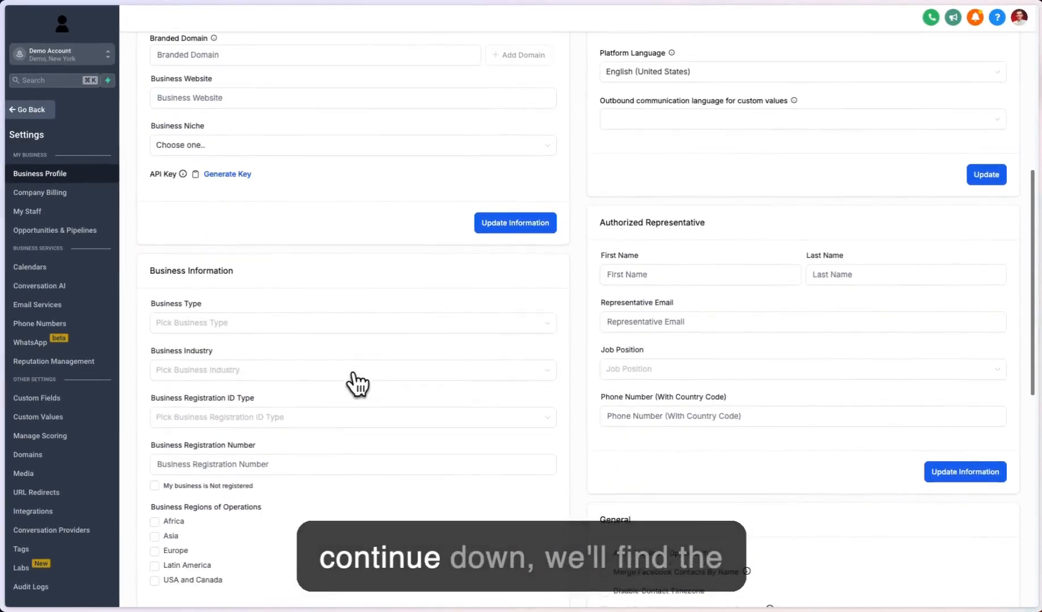
scroll(357, 384, down, 3)
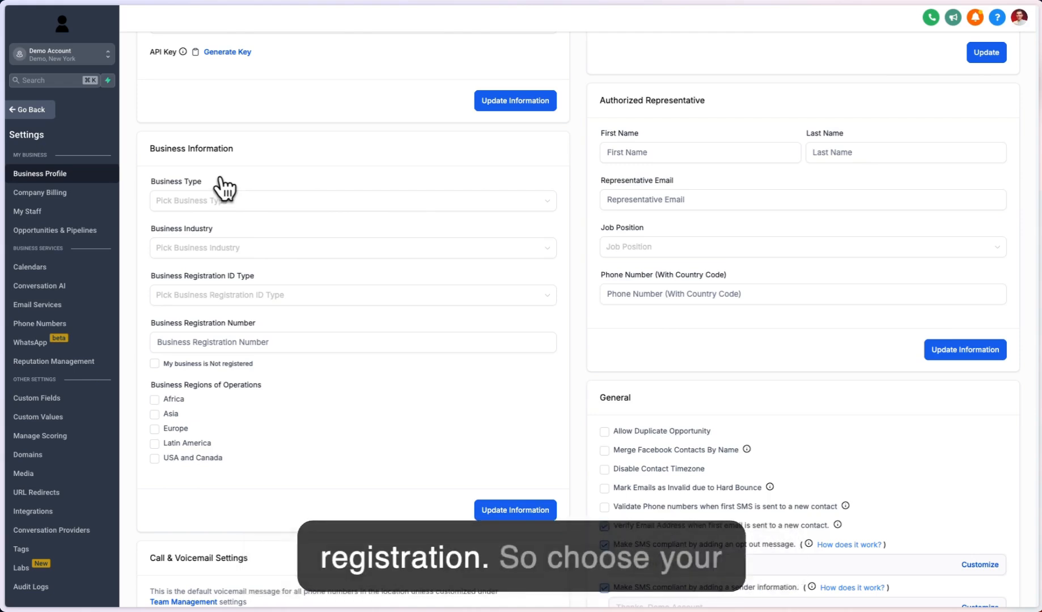
click(238, 202)
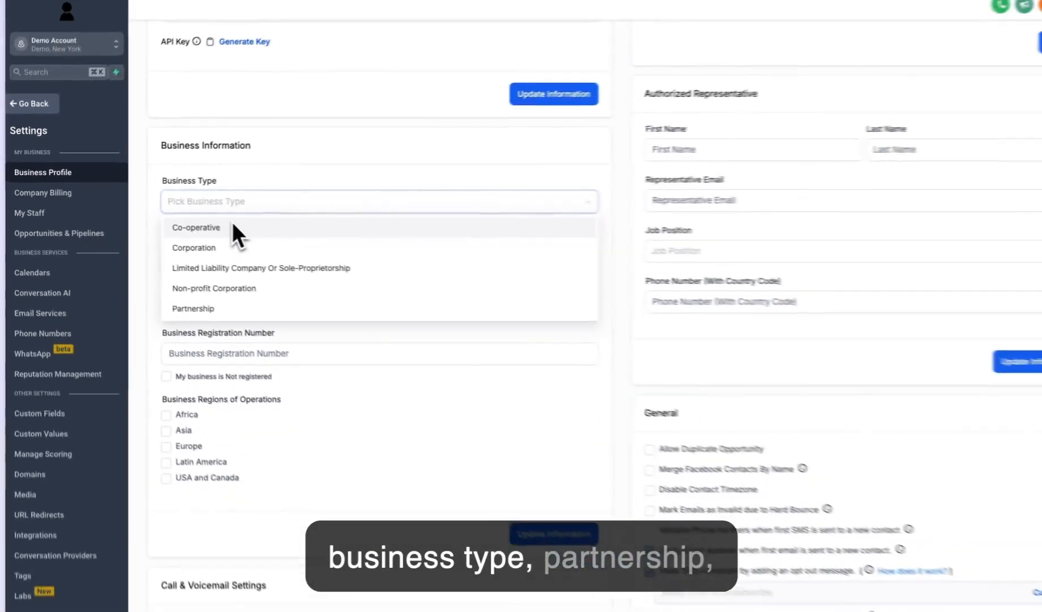
click(239, 173)
click(423, 292)
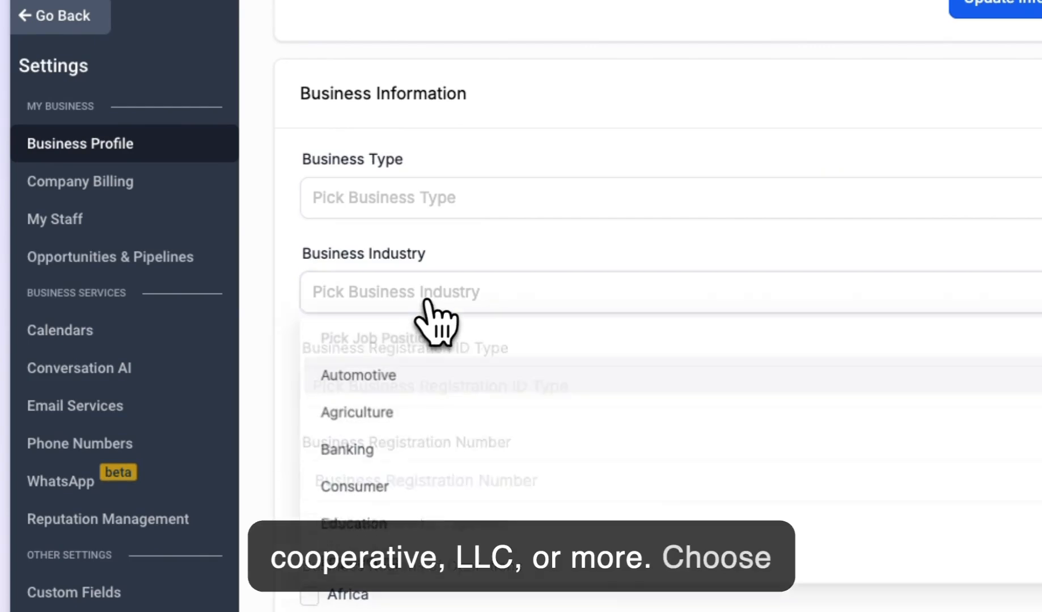
click(447, 264)
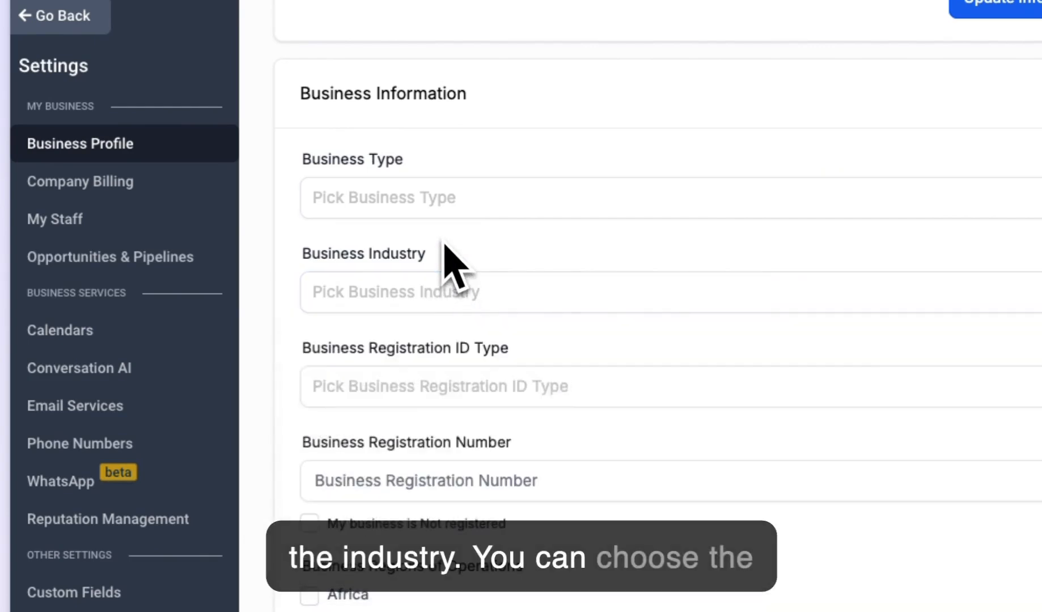
Check the business registration ID types, registration number field and regions of operations, and save the business information
click(458, 388)
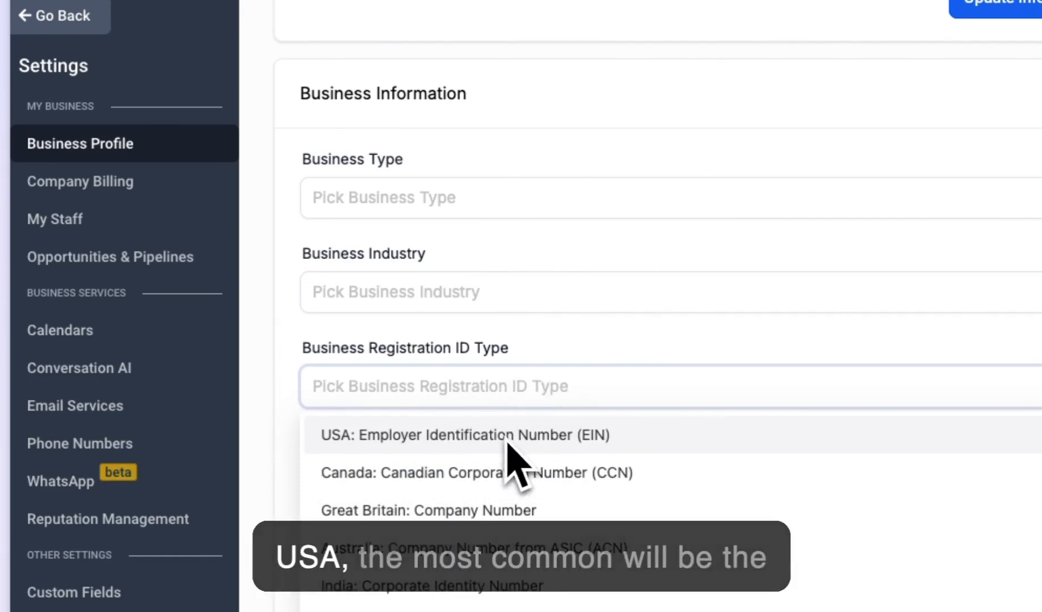
click(558, 358)
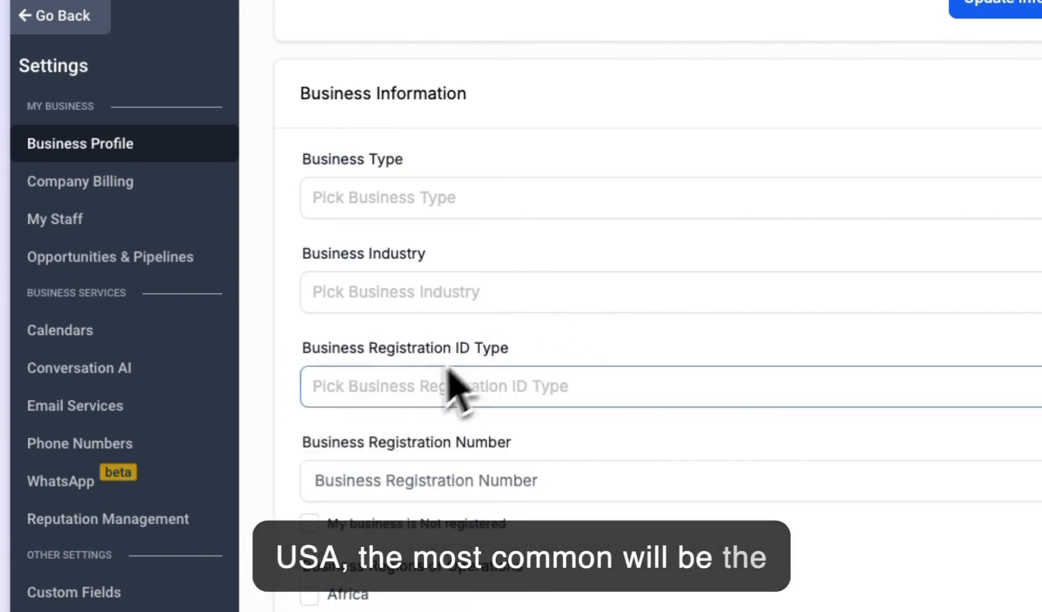
click(383, 479)
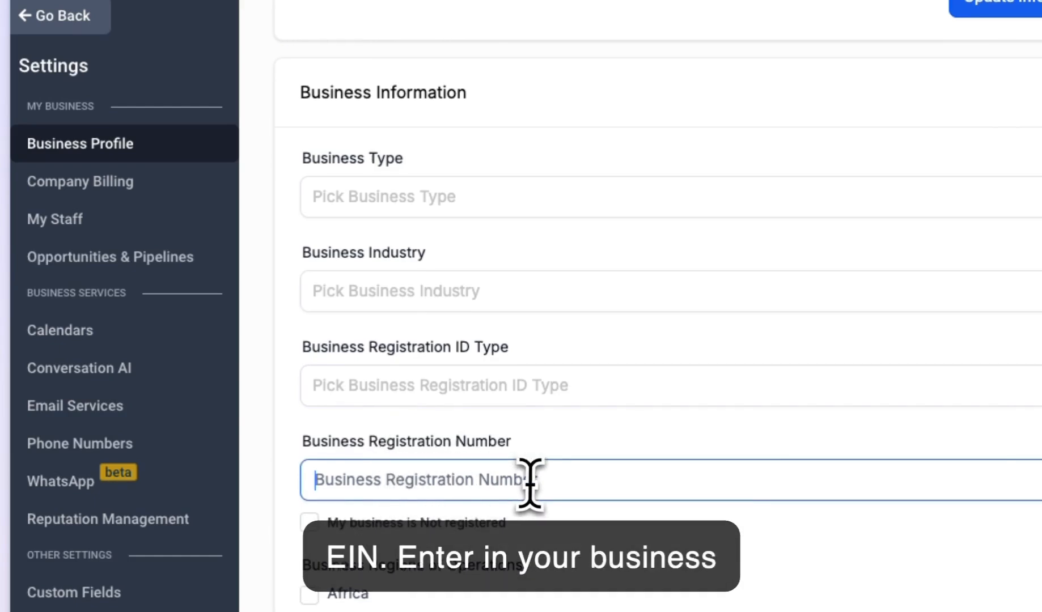
scroll(530, 481, down, 3)
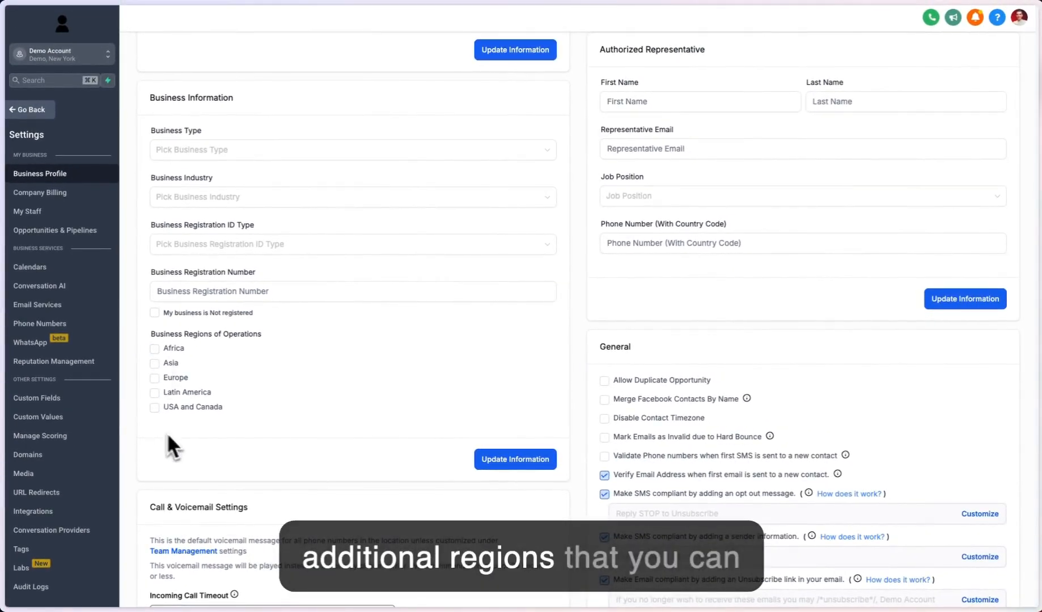
click(521, 462)
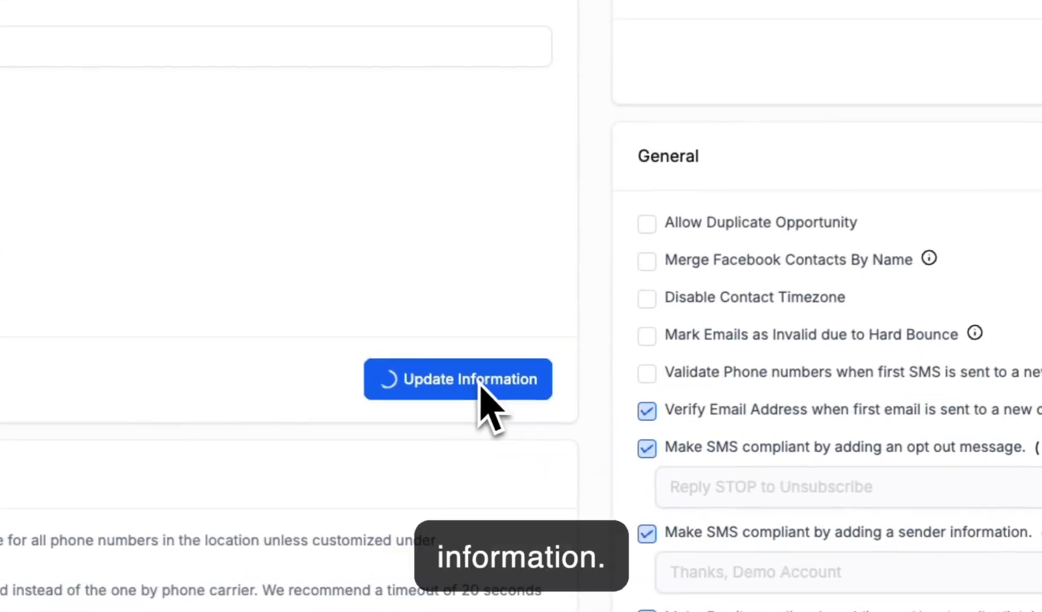
Set the incoming call timeout to 20 seconds and save the call and voicemail settings
scroll(551, 278, down, 4)
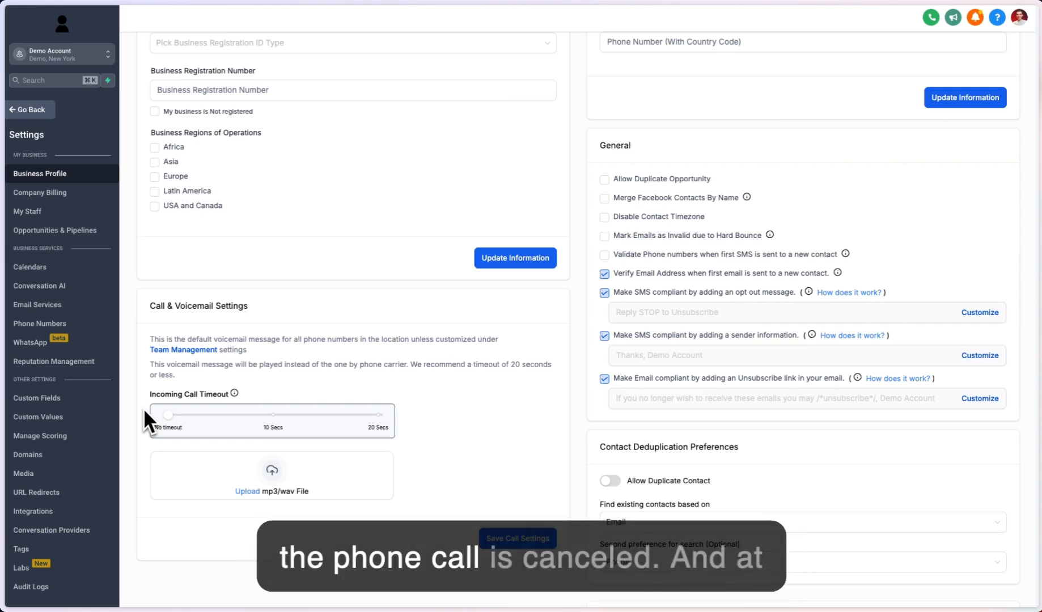
drag(167, 421, 267, 429)
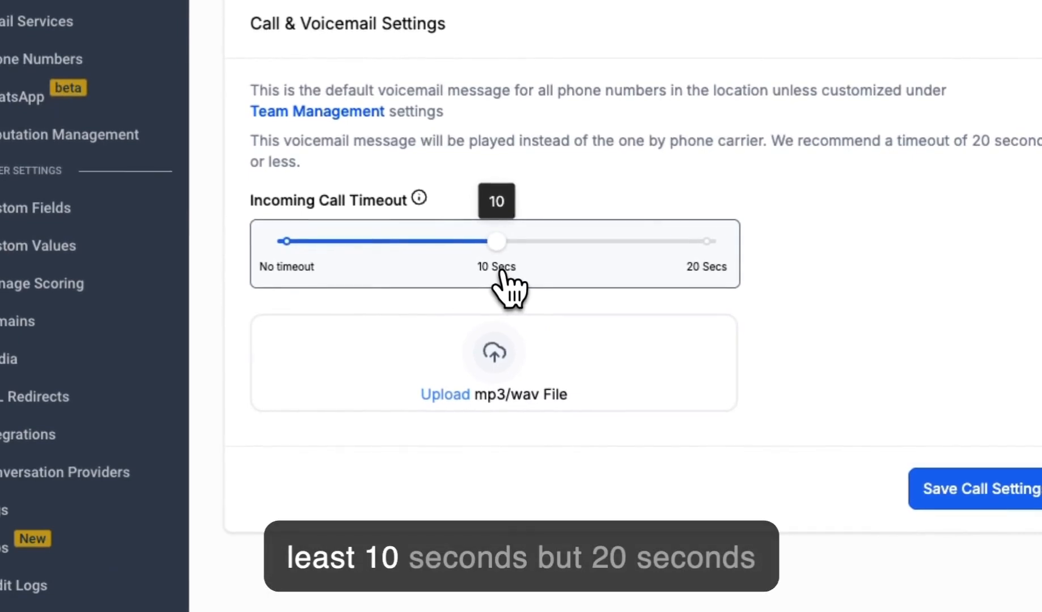
drag(502, 271, 704, 284)
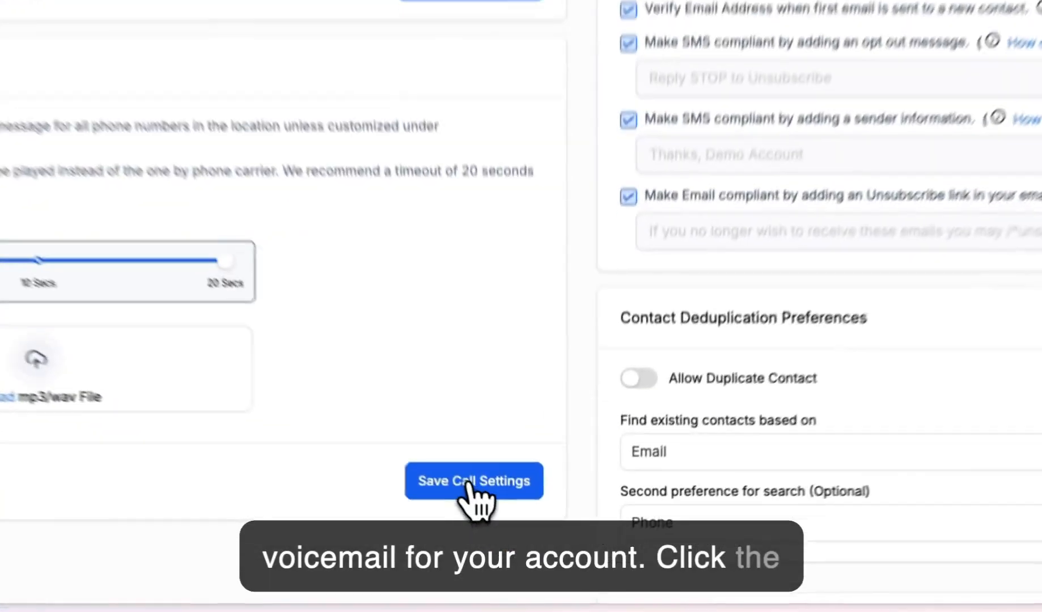
click(519, 539)
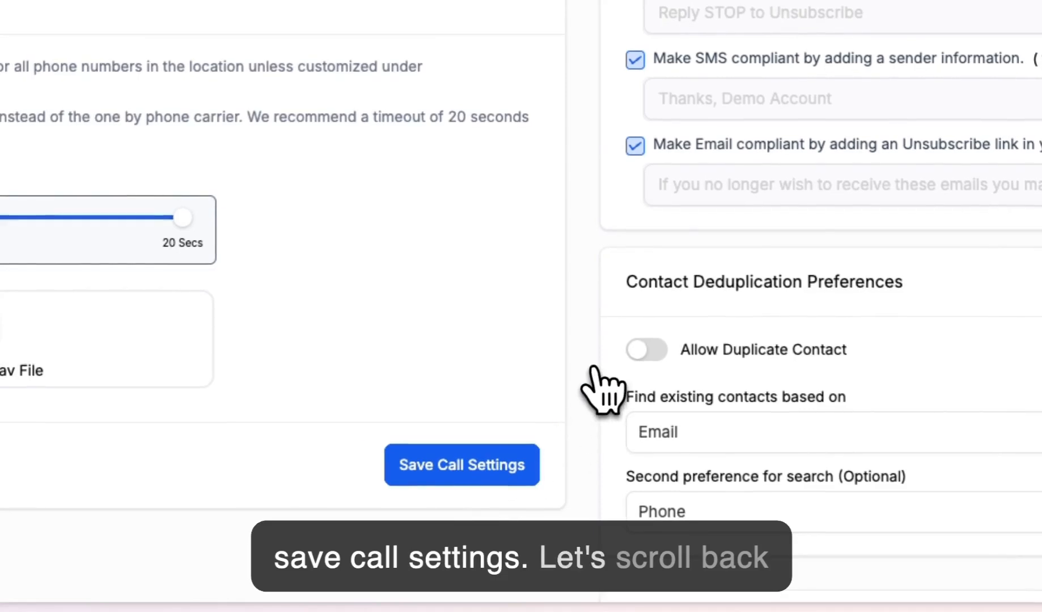
Go through the street address, city and state fields of the business physical address
scroll(593, 363, up, 10)
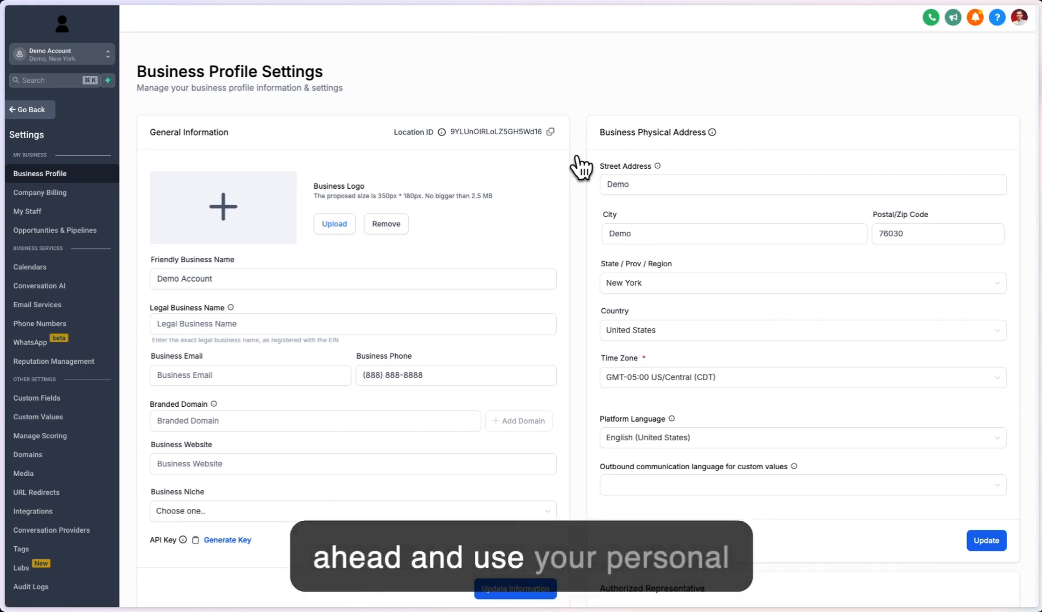
click(622, 183)
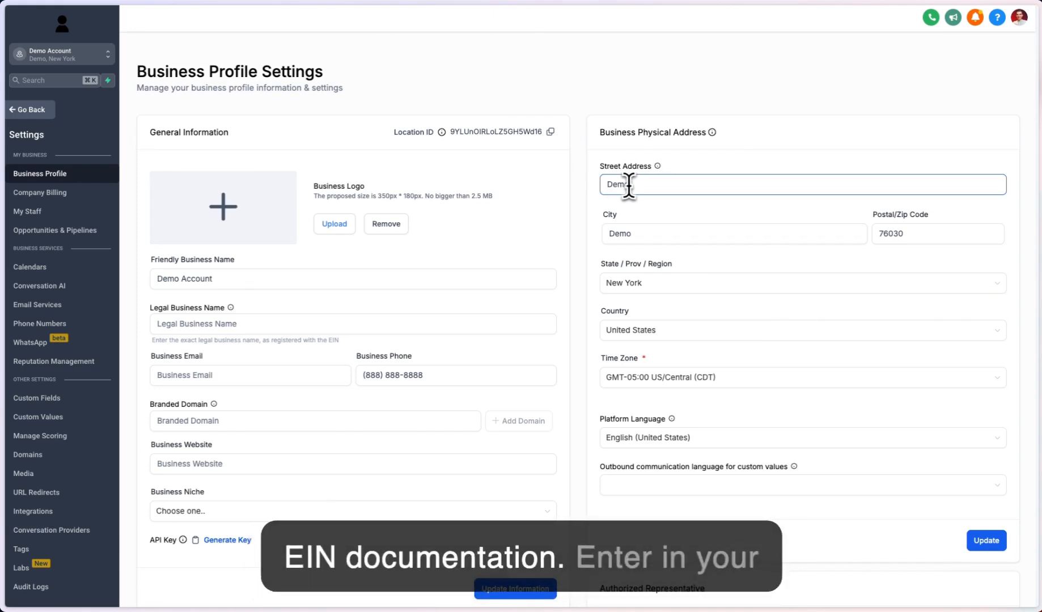
double_click(623, 184)
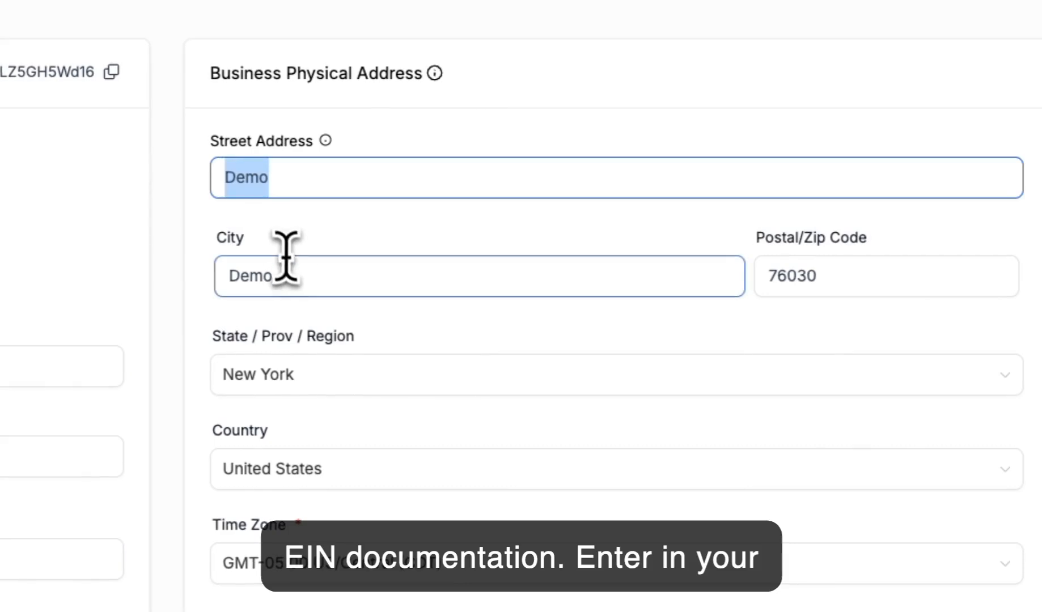
click(289, 271)
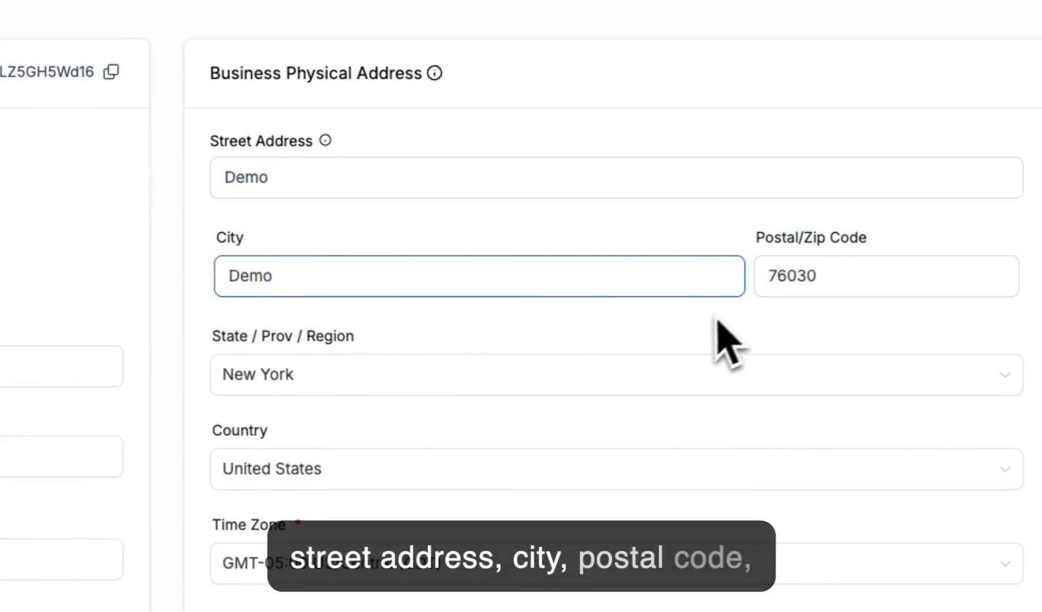
click(615, 377)
click(571, 337)
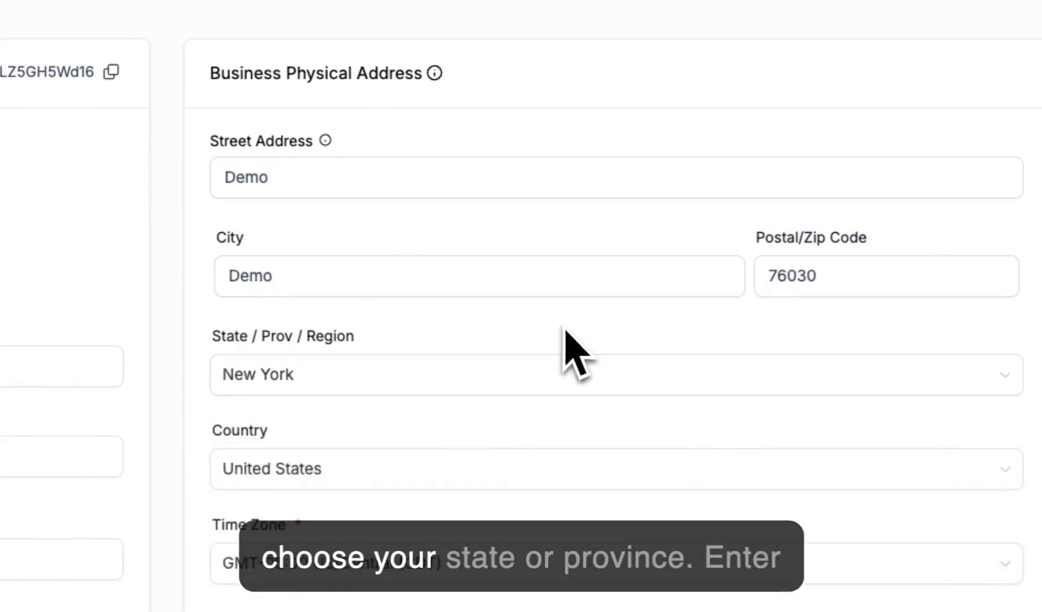
Check the country and time zone options of the business physical address
scroll(431, 431, down, 3)
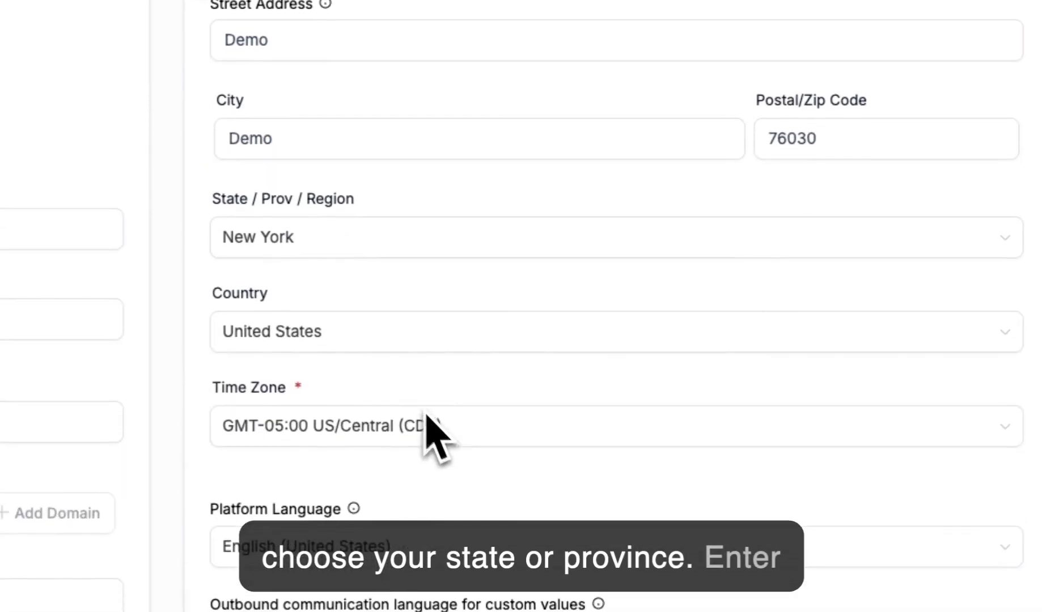
click(349, 331)
click(363, 294)
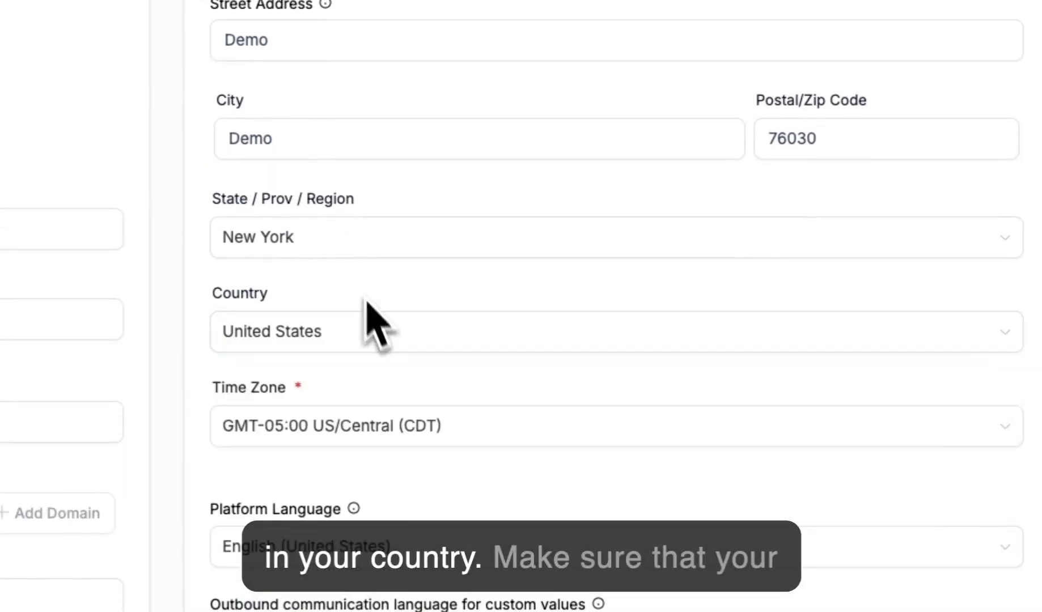
click(438, 434)
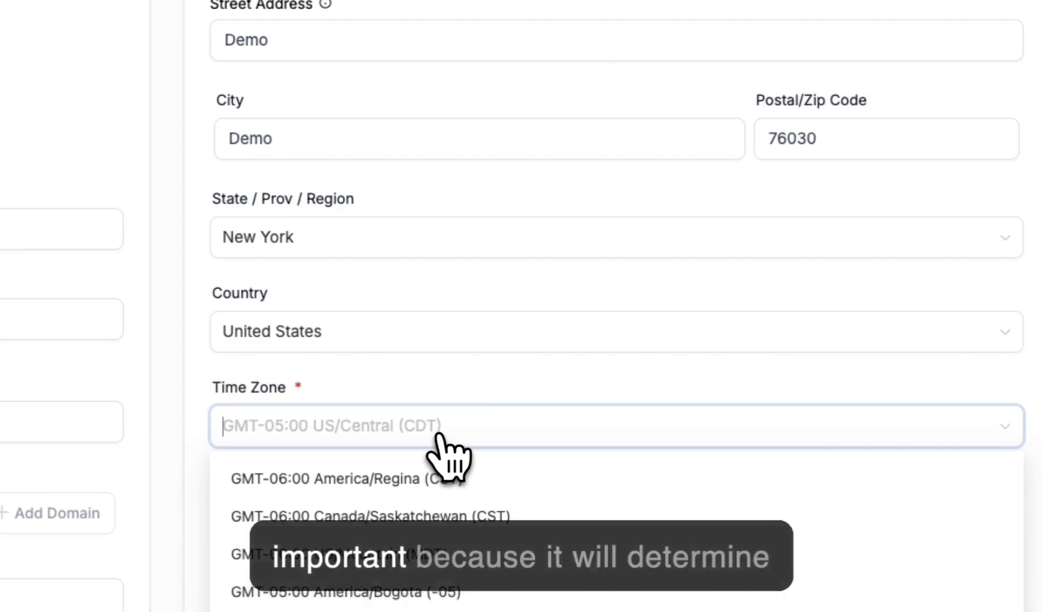
click(442, 388)
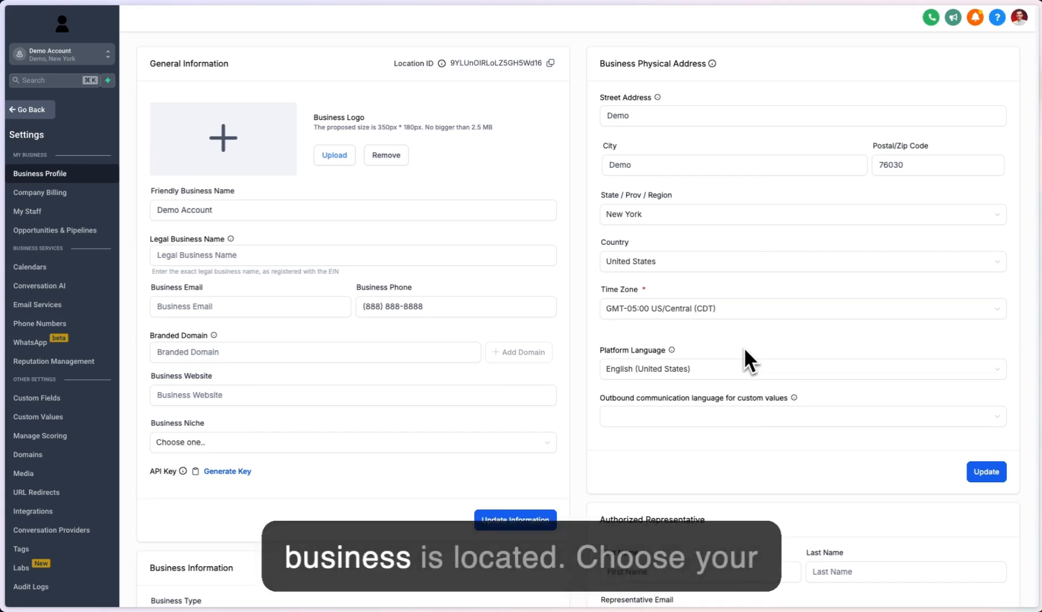
Check the platform language options, set the outbound communication language for custom values to English (United States), and update the address settings
scroll(744, 352, down, 2)
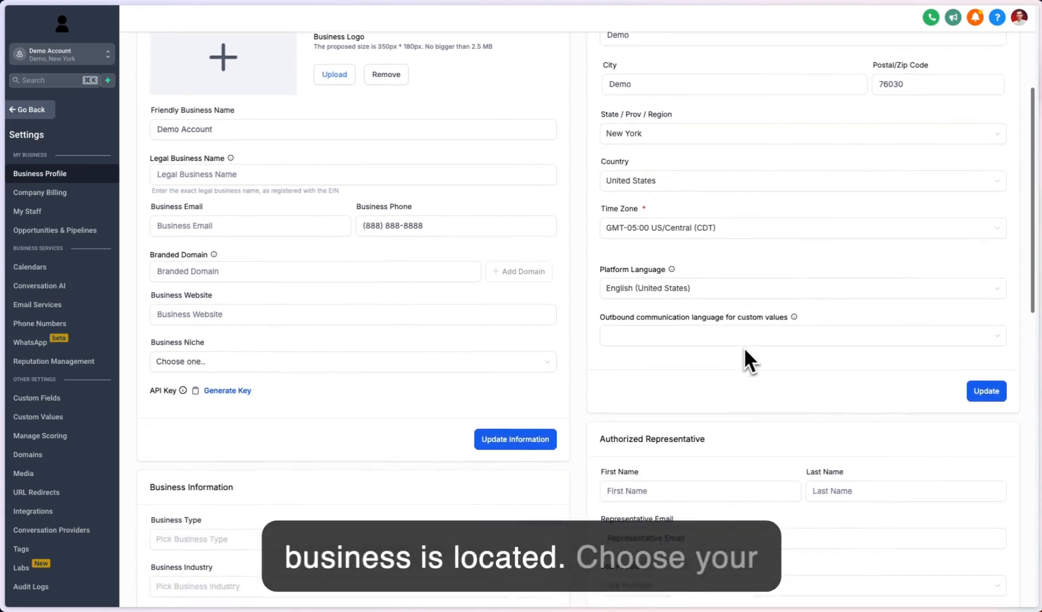
click(725, 290)
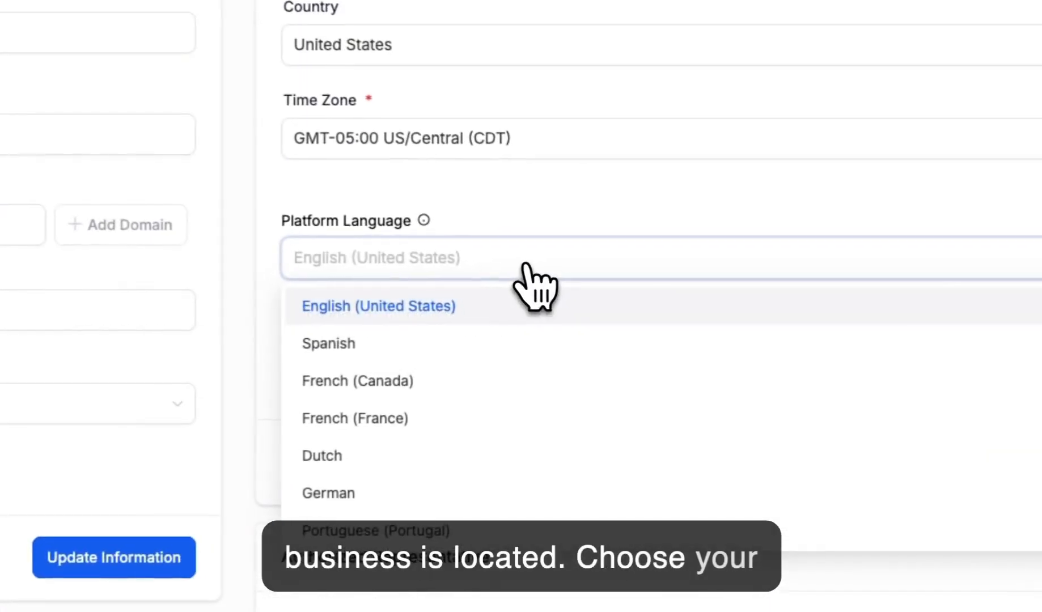
click(531, 219)
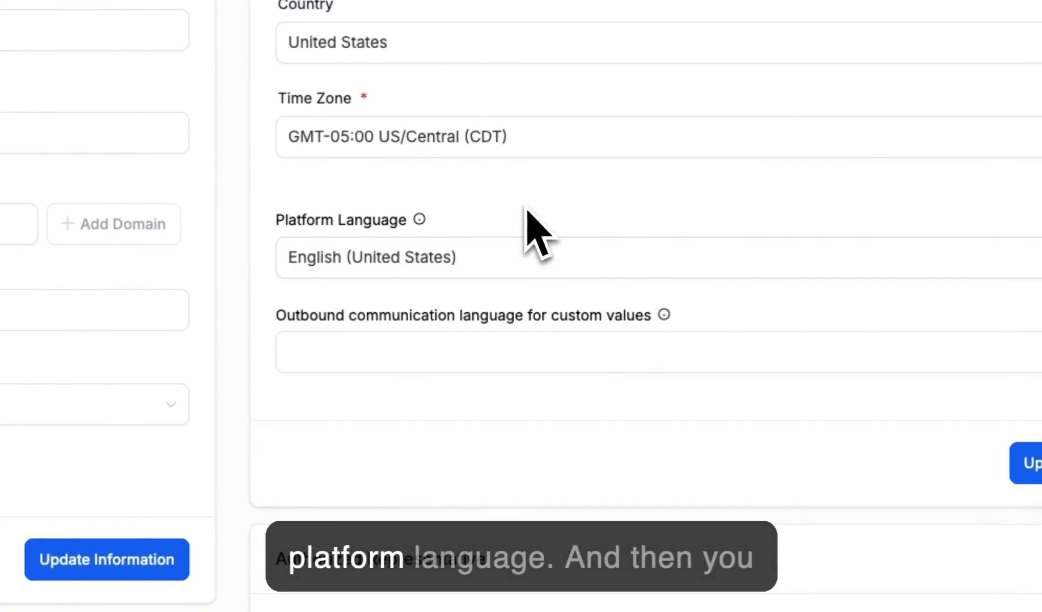
click(591, 354)
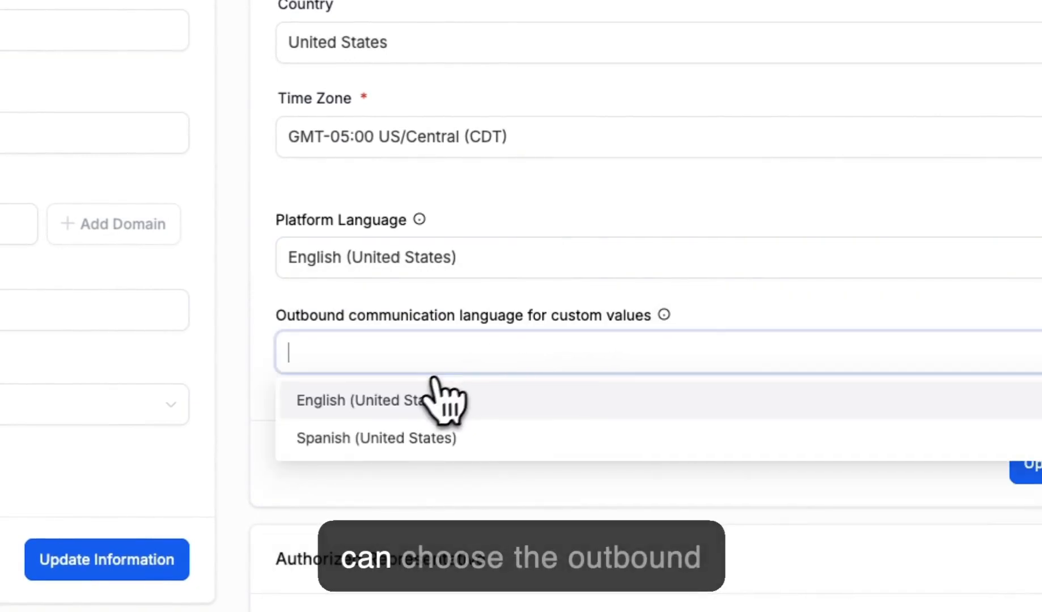
click(405, 404)
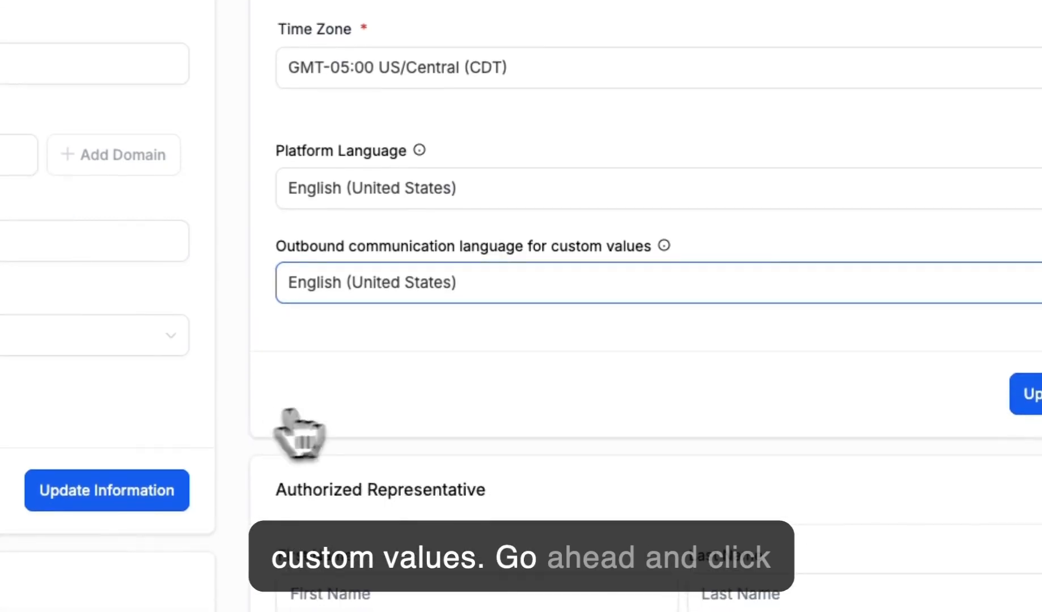
click(913, 309)
Go through the authorized representative's name, email, job position and phone number fields, and save the representative information
scroll(675, 318, down, 3)
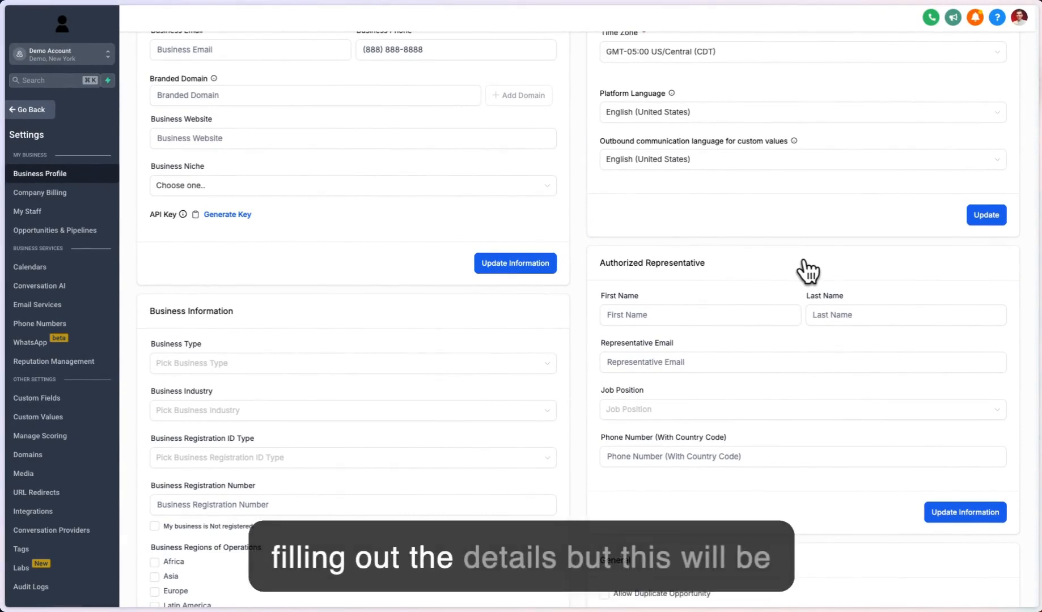
scroll(808, 271, down, 1)
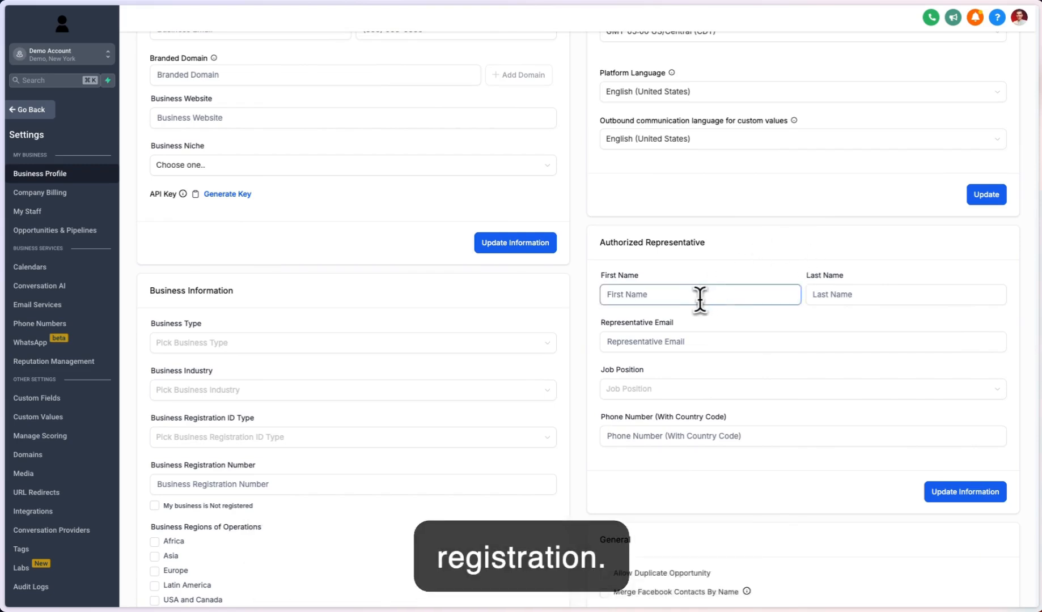
click(825, 301)
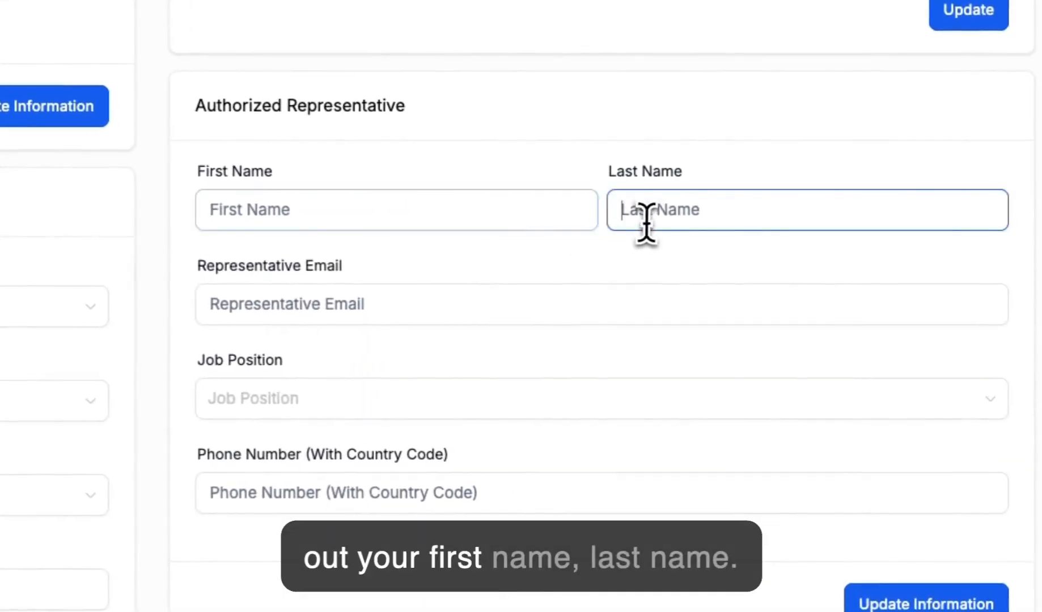
click(579, 291)
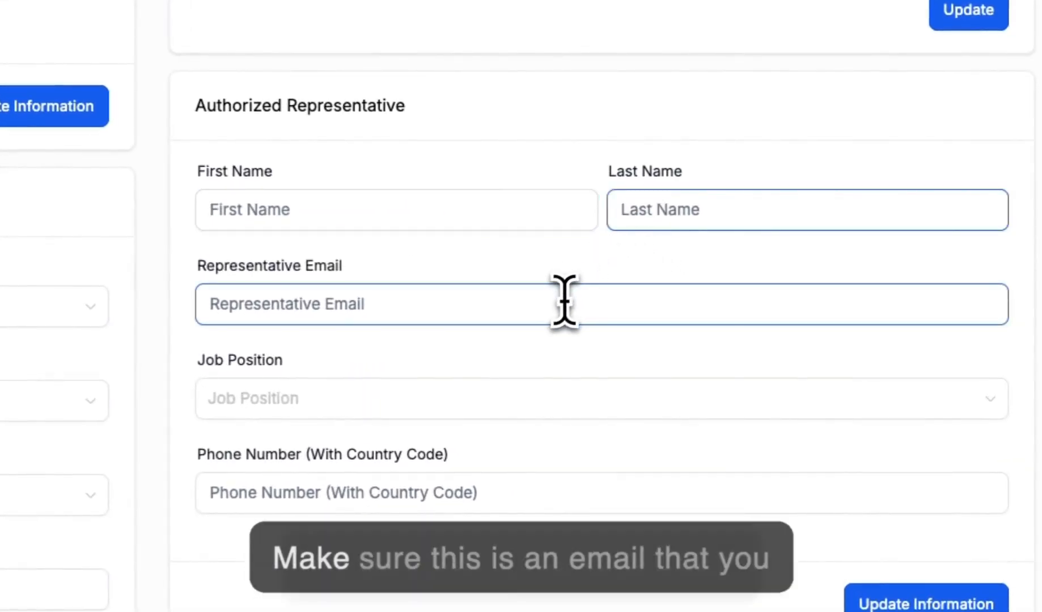
click(603, 279)
scroll(606, 275, down, 2)
click(600, 315)
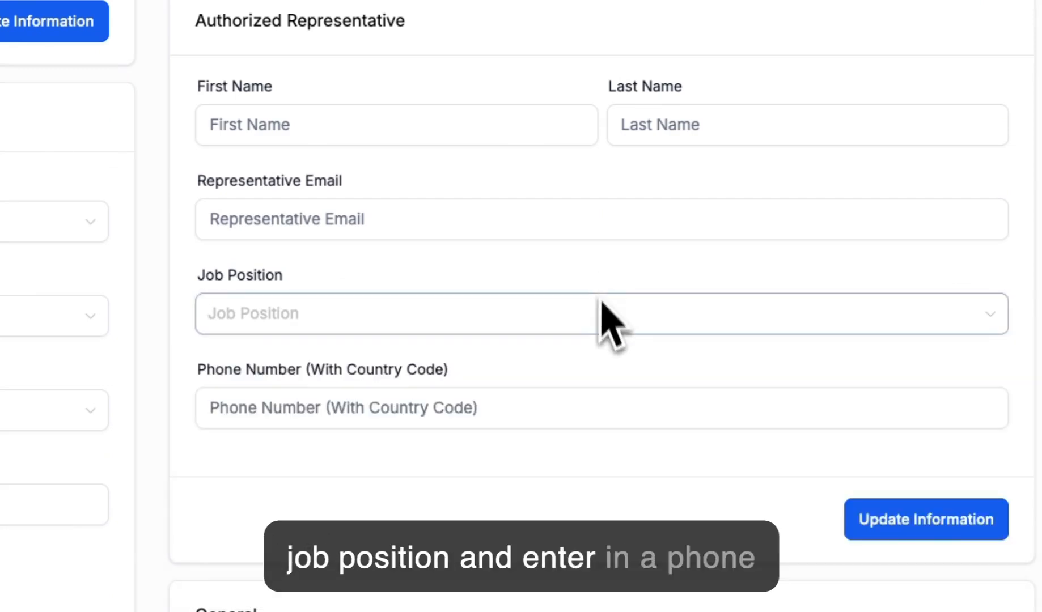
click(581, 400)
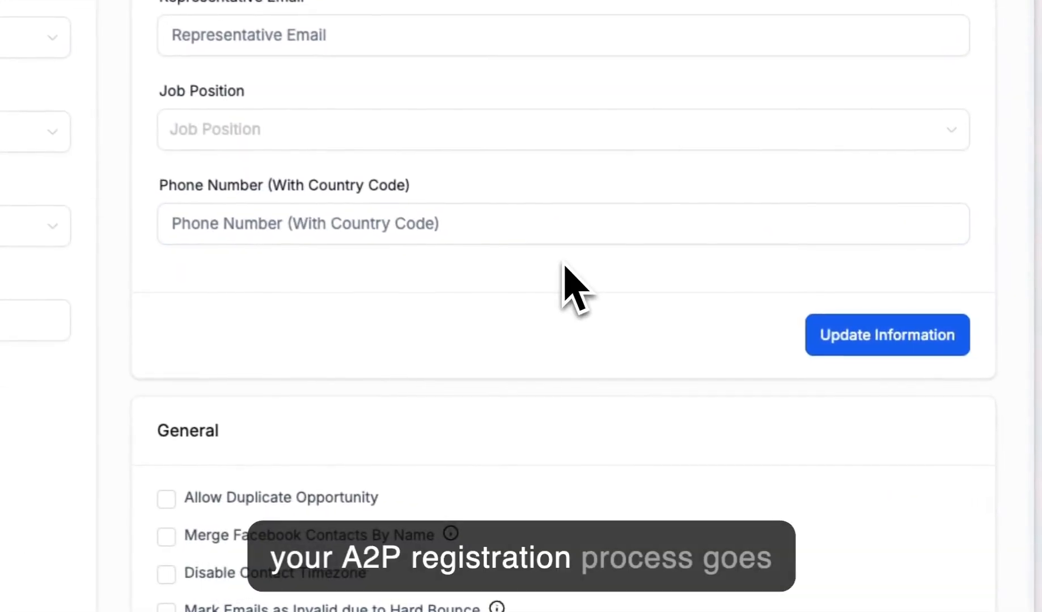
click(881, 335)
Examine the General options for duplicate opportunities, Facebook contact merging, contact timezone, email and phone validation, and SMS and email compliance
scroll(641, 312, down, 3)
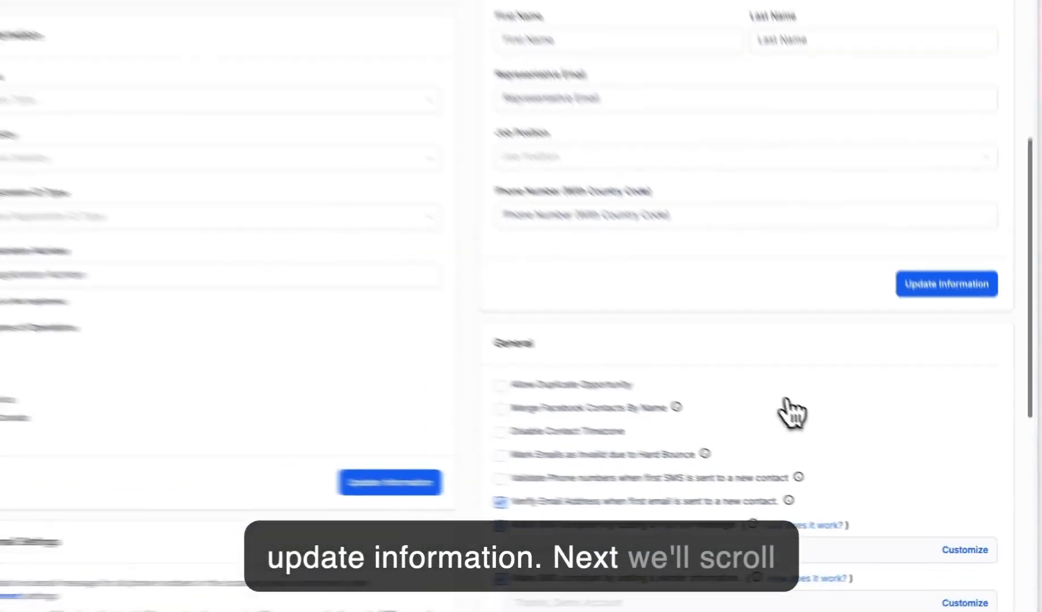
scroll(777, 397, down, 2)
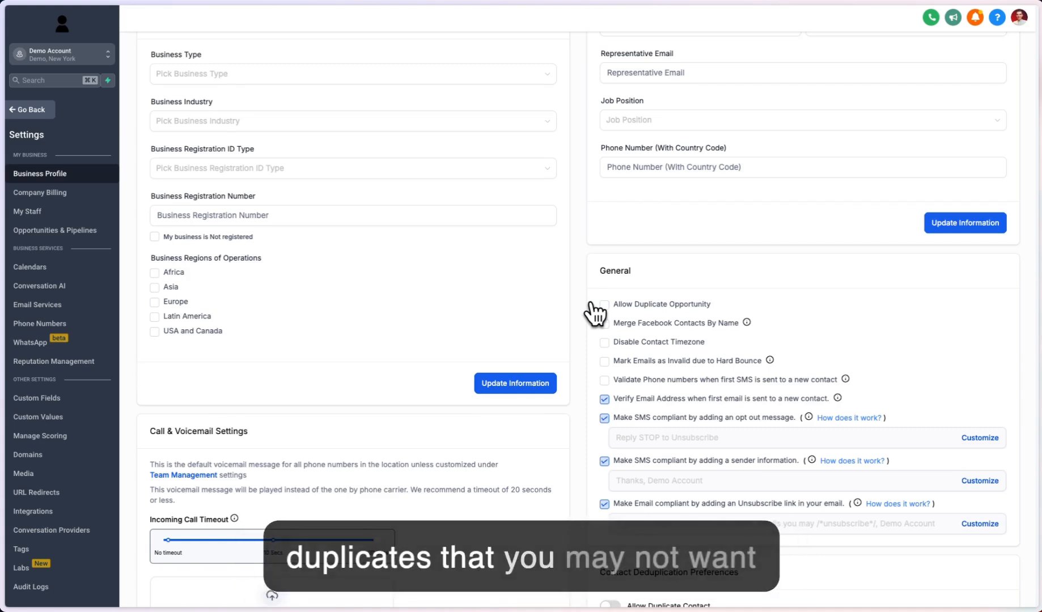
scroll(594, 314, down, 1)
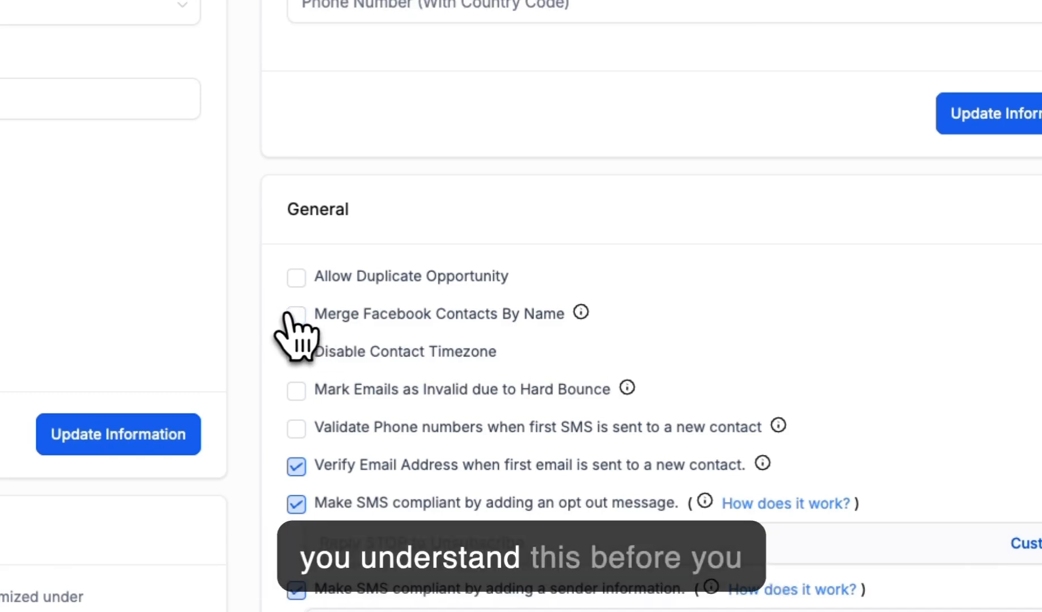
scroll(289, 337, down, 2)
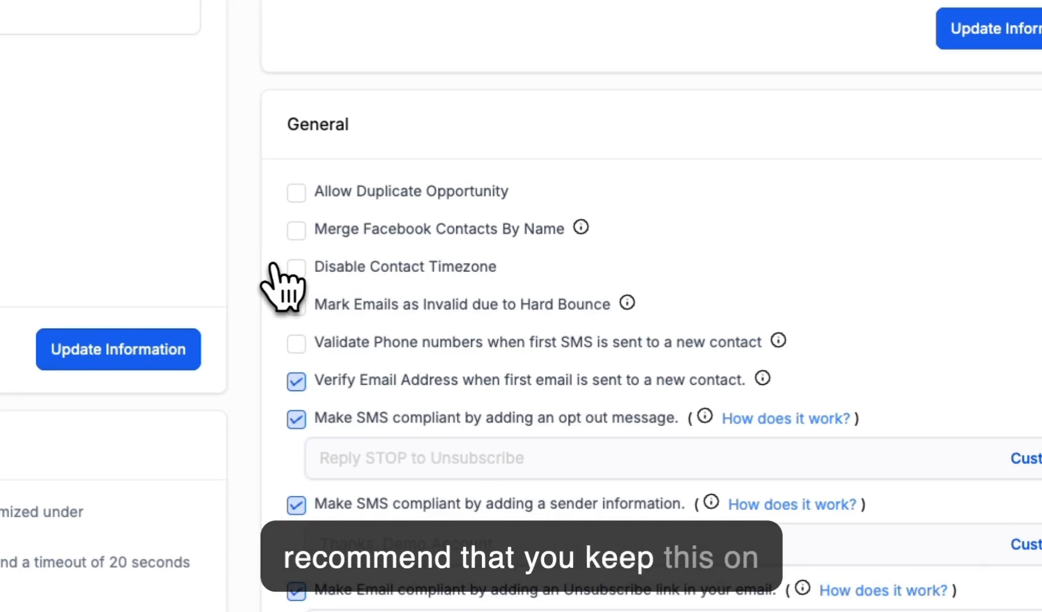
scroll(273, 267, down, 1)
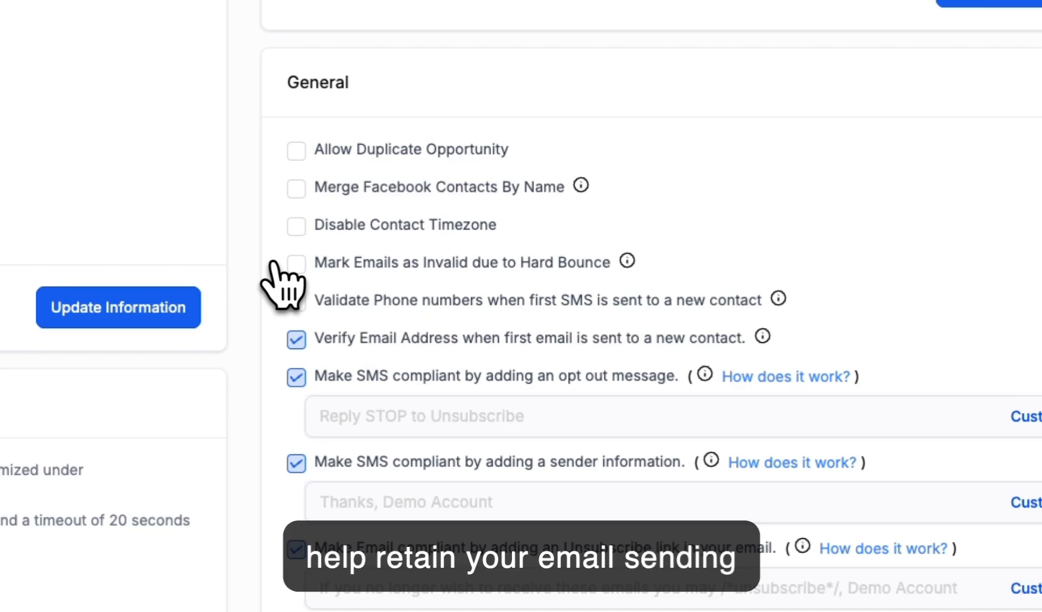
scroll(272, 262, down, 1)
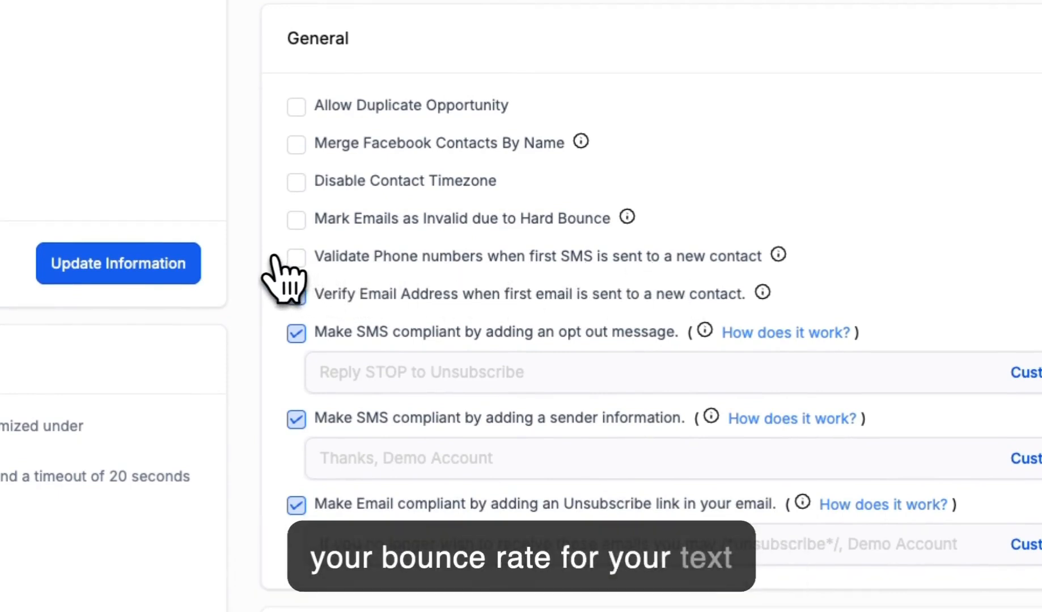
scroll(275, 258, down, 1)
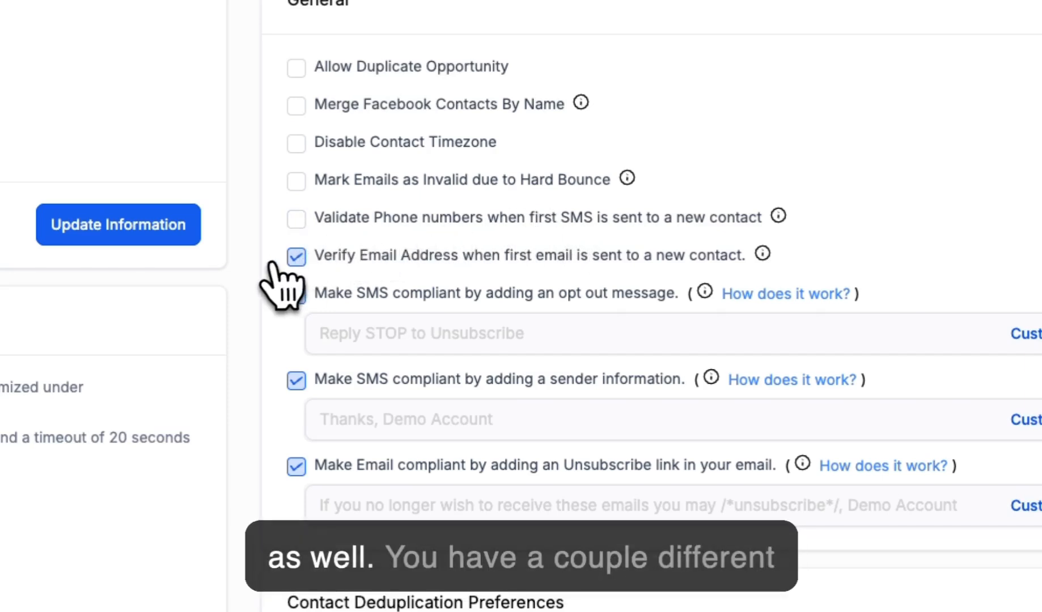
scroll(277, 286, down, 1)
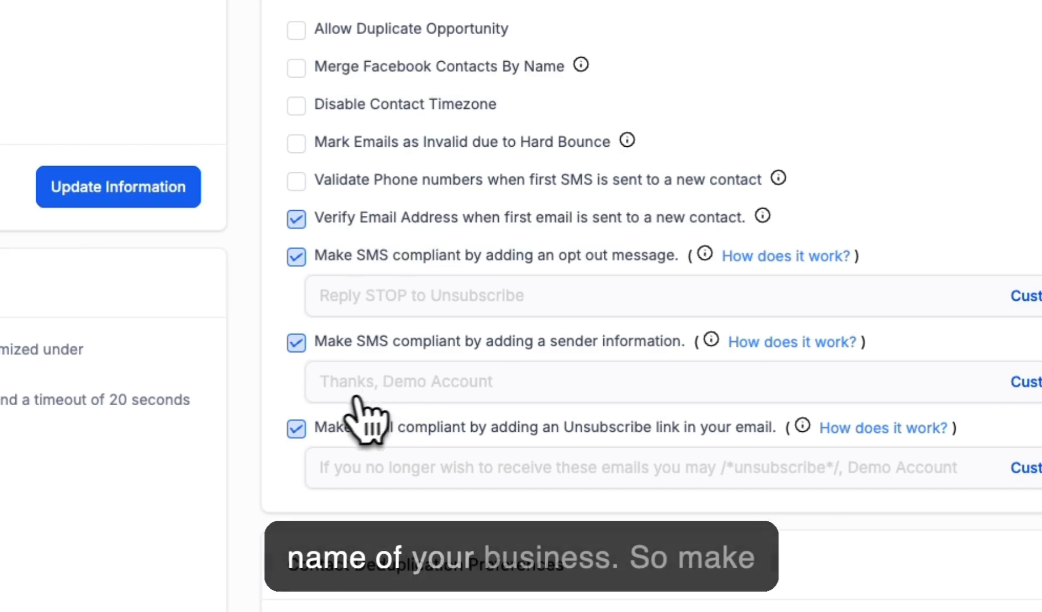
click(296, 428)
scroll(274, 404, down, 1)
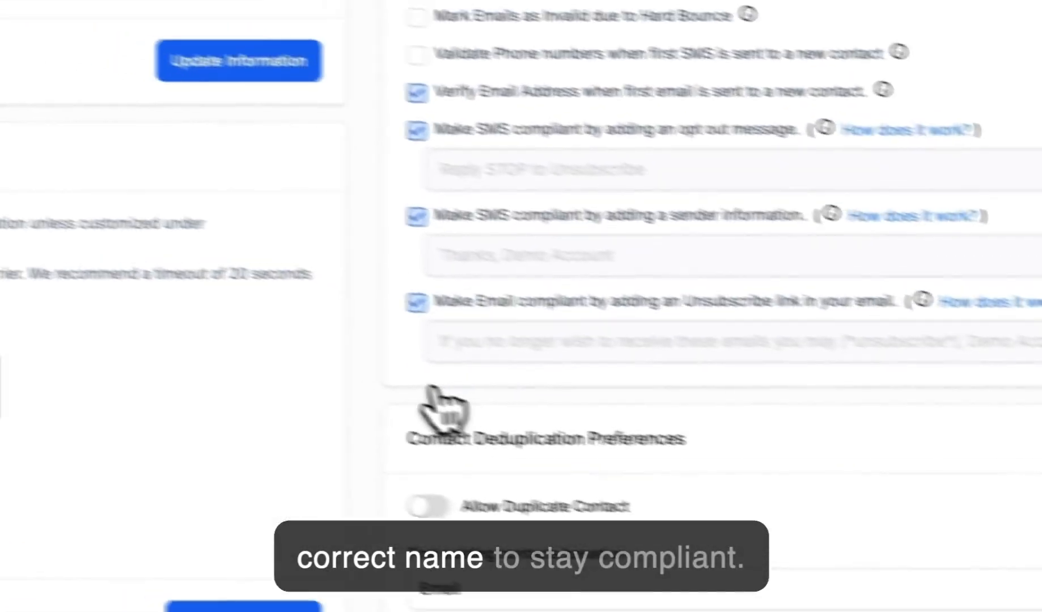
Switch Allow Duplicate Contact on and back off, and choose Email as the basis for finding existing contacts
scroll(481, 390, down, 5)
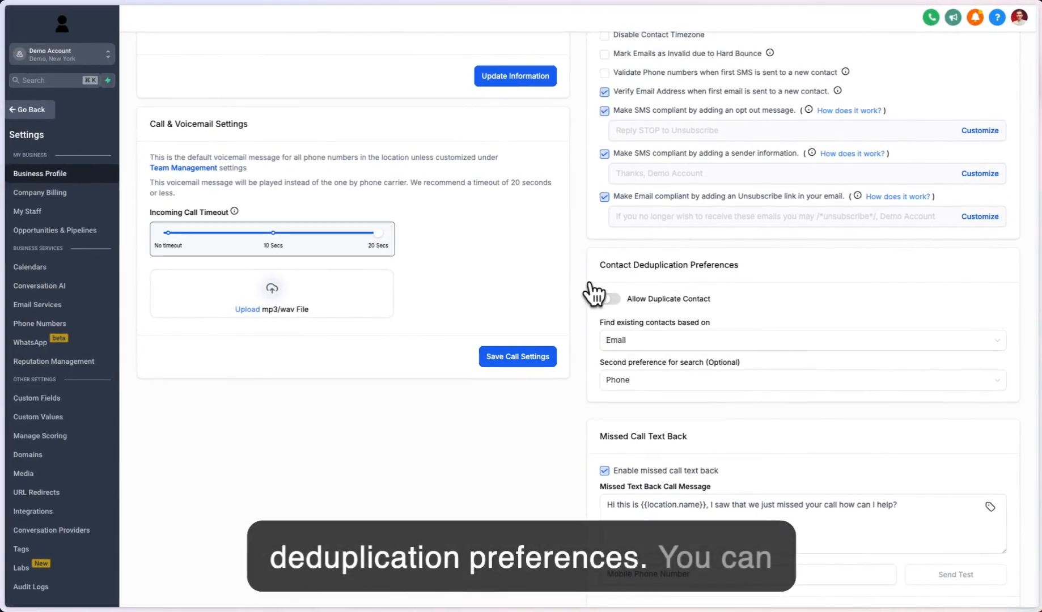
click(613, 298)
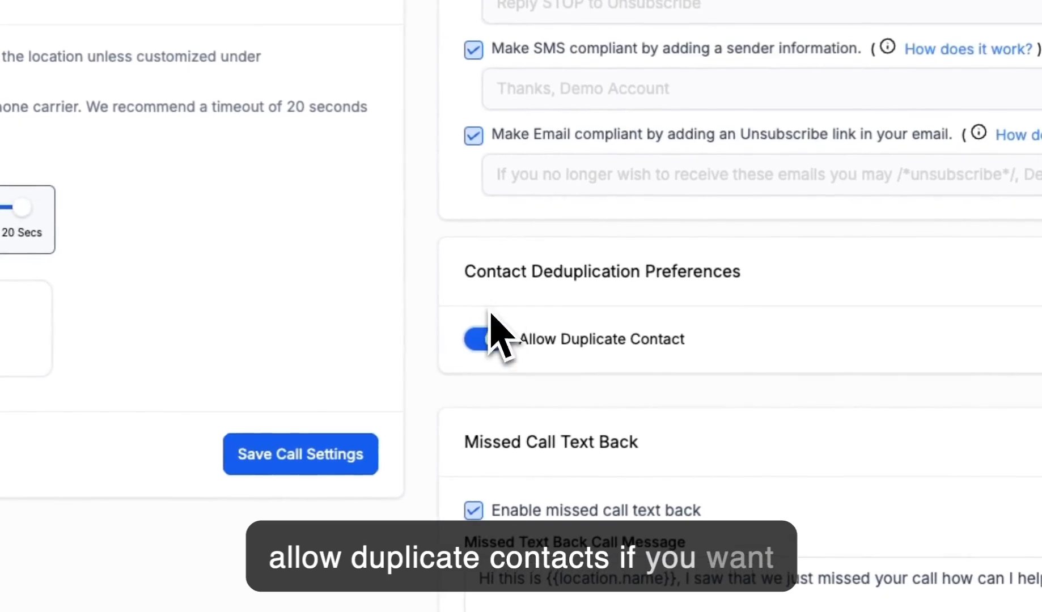
click(481, 339)
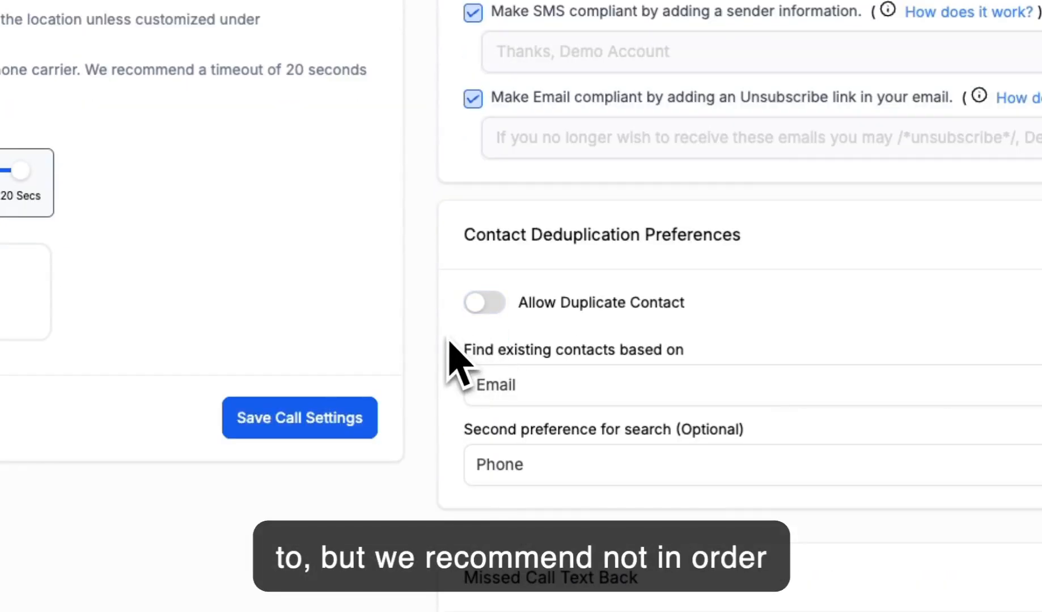
scroll(448, 341, down, 2)
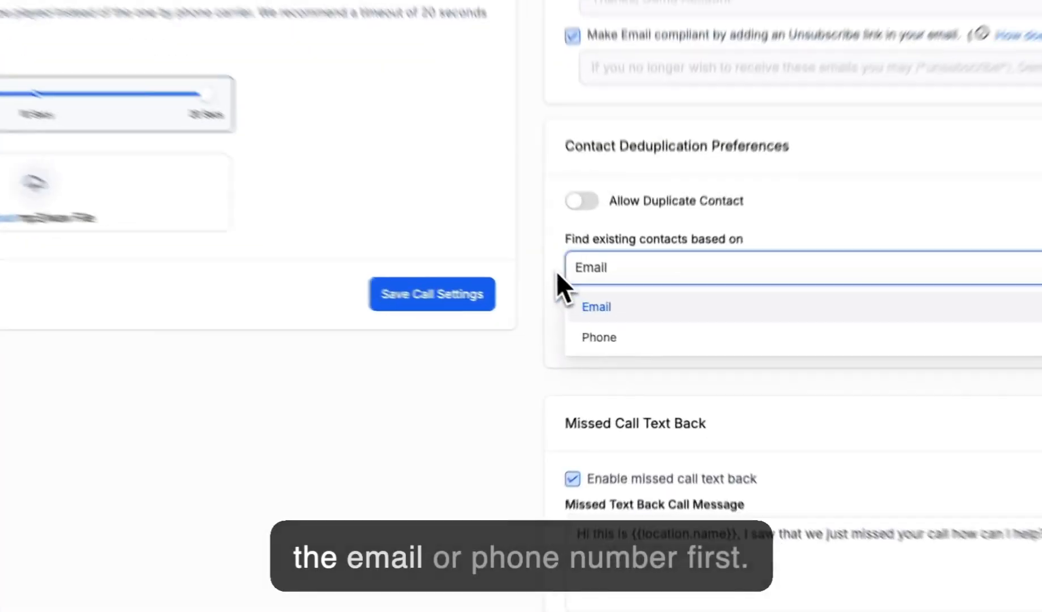
click(595, 309)
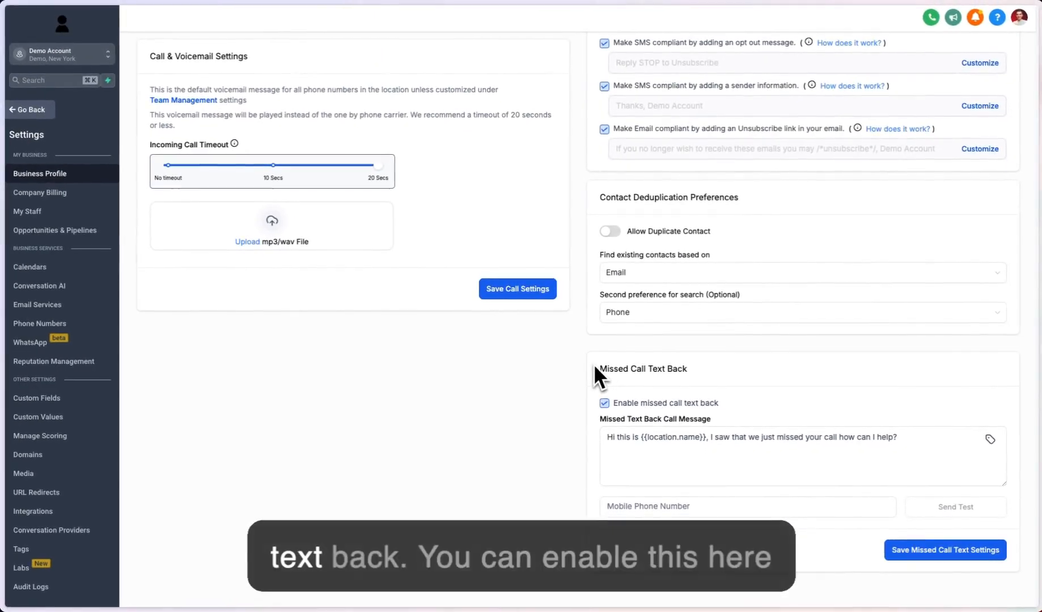
Check the missed call text back message and the mobile phone number field for sending a test
click(611, 438)
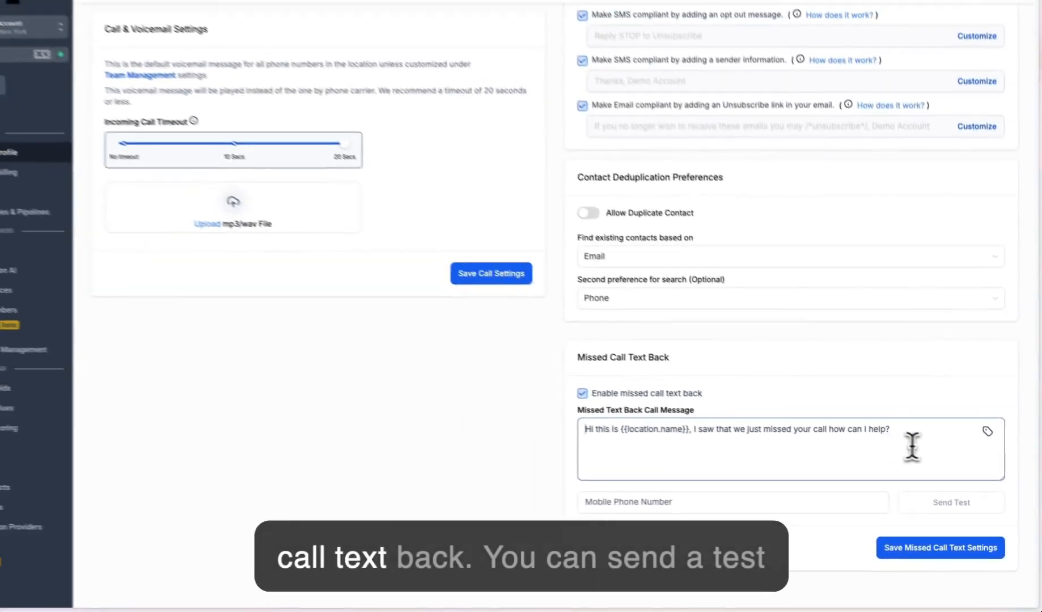
click(837, 501)
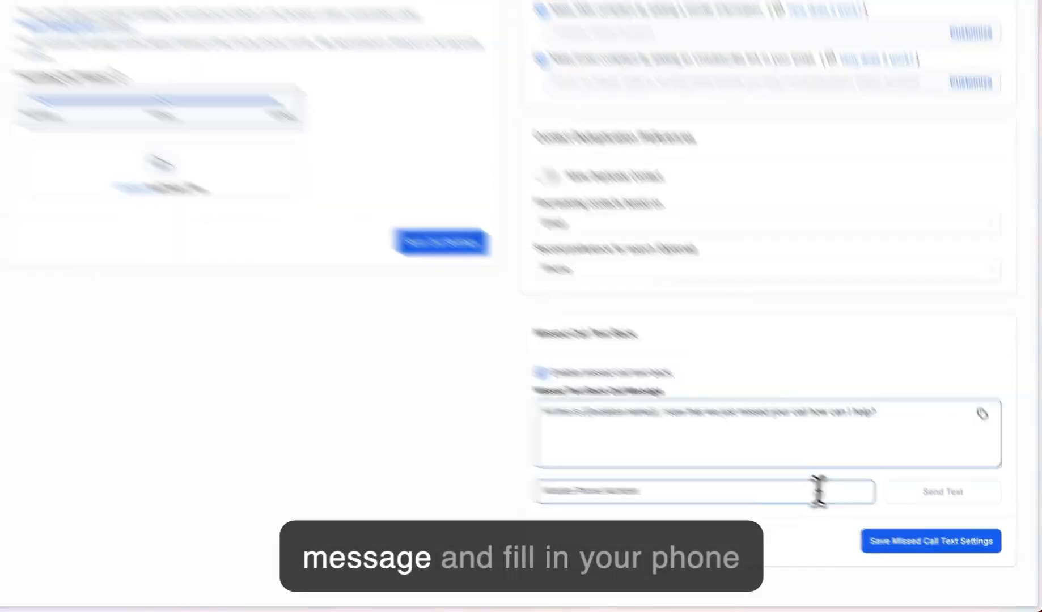